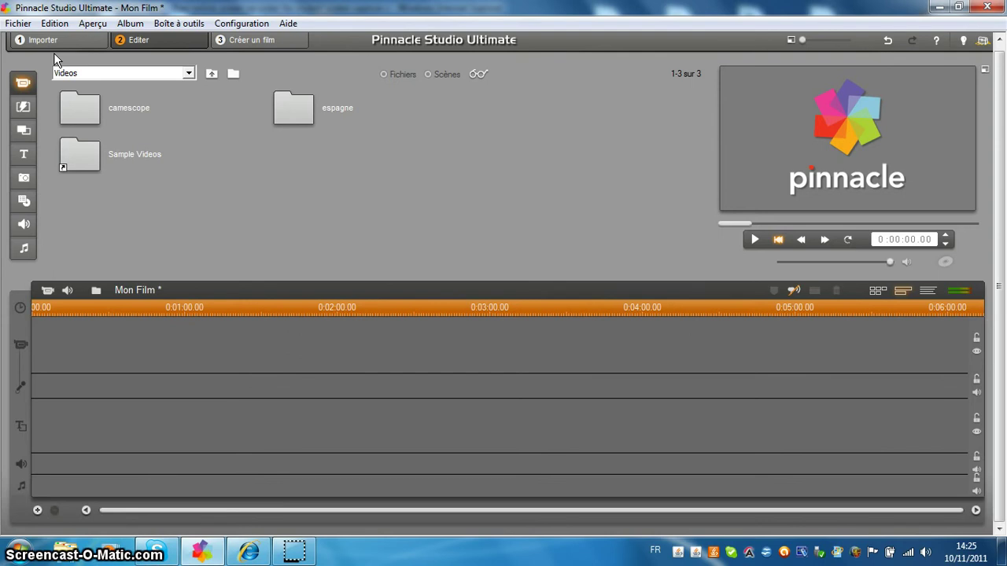
Open the espagne video folder and its 10-20-2011 subfolder in the album
{"action": "left_click", "coordinate": [93, 22]}
{"action": "left_click", "coordinate": [288, 223]}
{"action": "left_click", "coordinate": [302, 112]}
{"action": "double_click", "coordinate": [301, 112]}
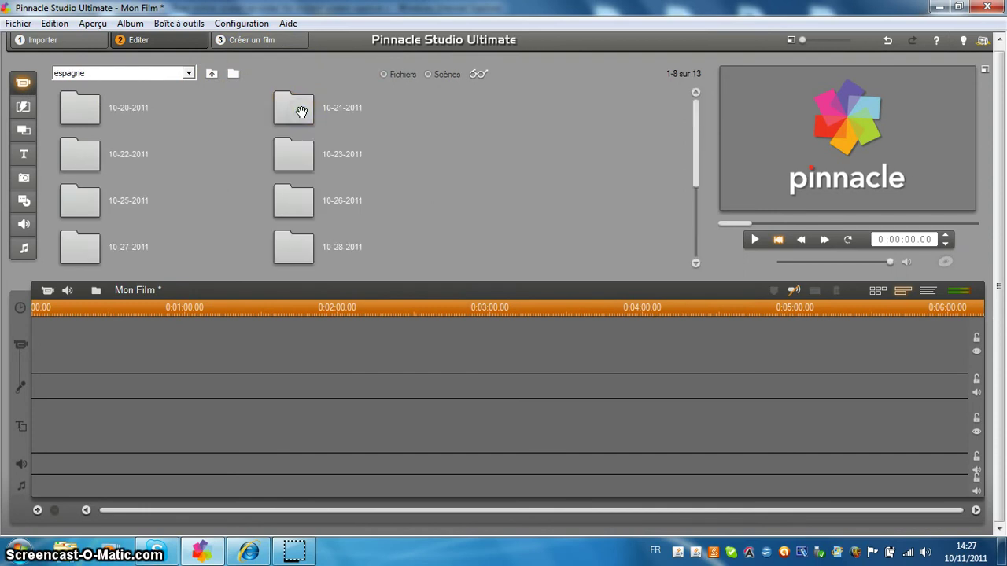
{"action": "left_click", "coordinate": [76, 109]}
{"action": "double_click", "coordinate": [76, 109]}
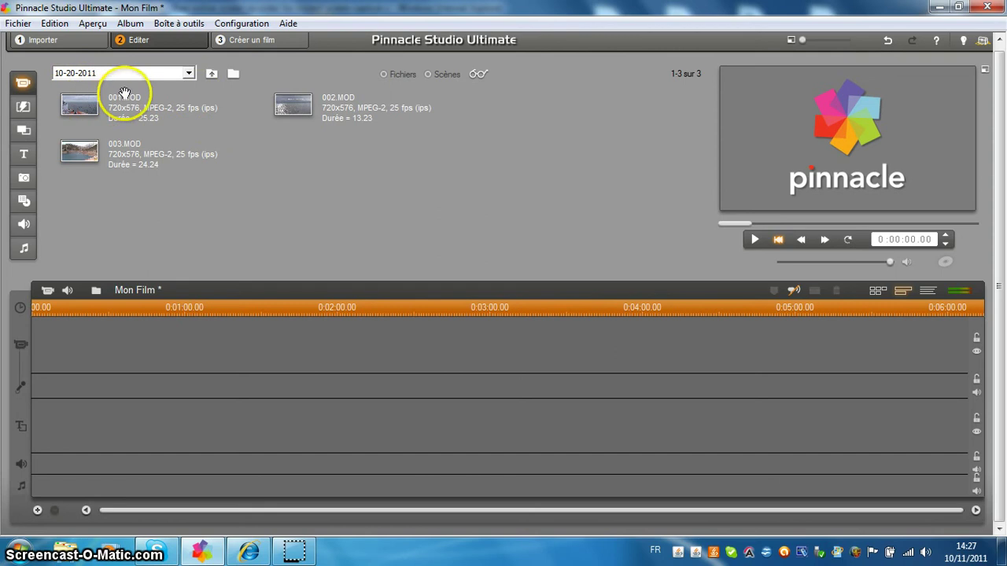
Place clip 001.MOD at the start of the main video track and clip 002.MOD directly after it
{"action": "left_click", "coordinate": [87, 103]}
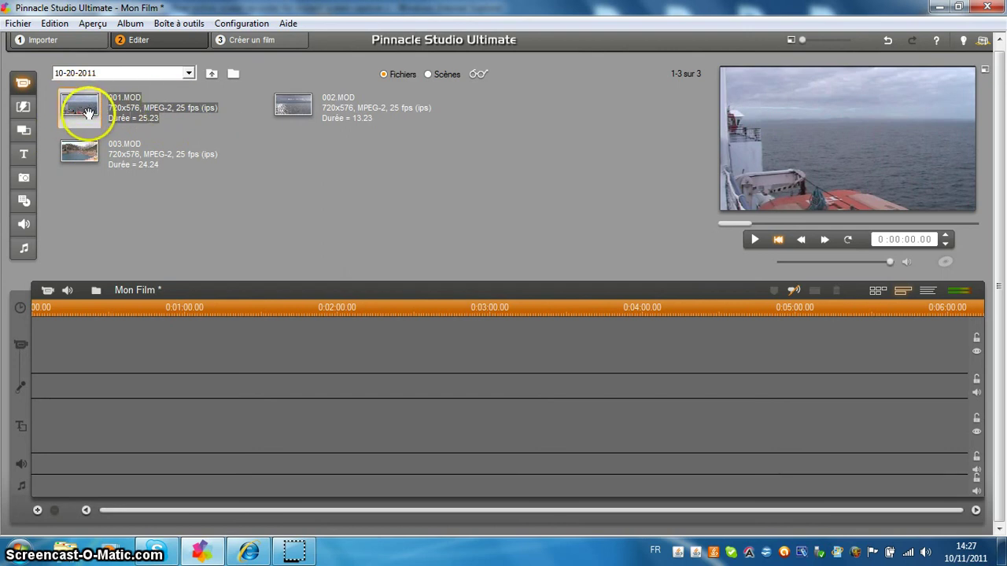
{"action": "mouse_move", "coordinate": [84, 110]}
{"action": "left_mouse_down"}
{"action": "mouse_move", "coordinate": [99, 297]}
{"action": "mouse_move", "coordinate": [72, 360]}
{"action": "mouse_move", "coordinate": [142, 187]}
{"action": "mouse_move", "coordinate": [168, 193]}
{"action": "left_mouse_up"}
{"action": "left_click", "coordinate": [302, 162]}
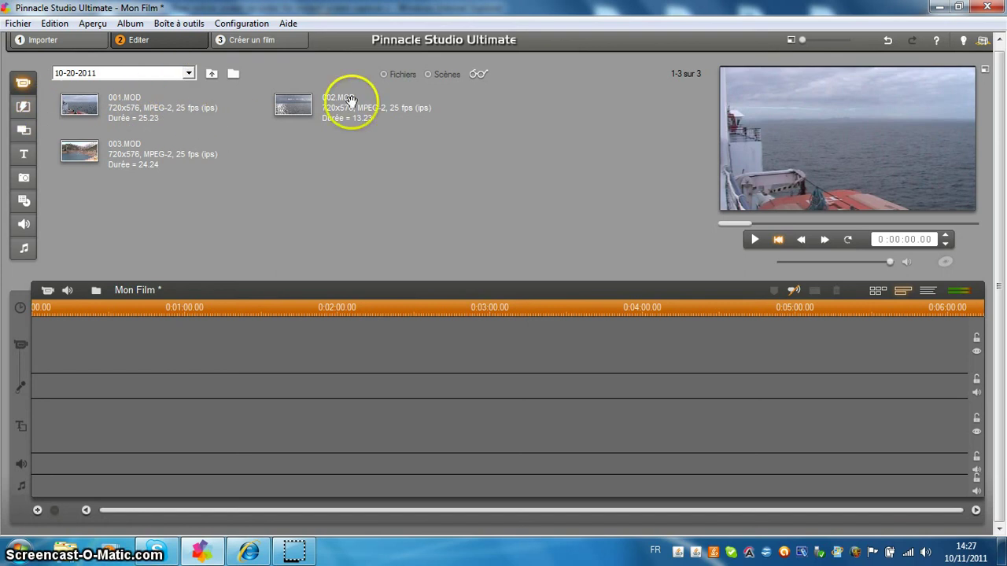
{"action": "left_click", "coordinate": [86, 109]}
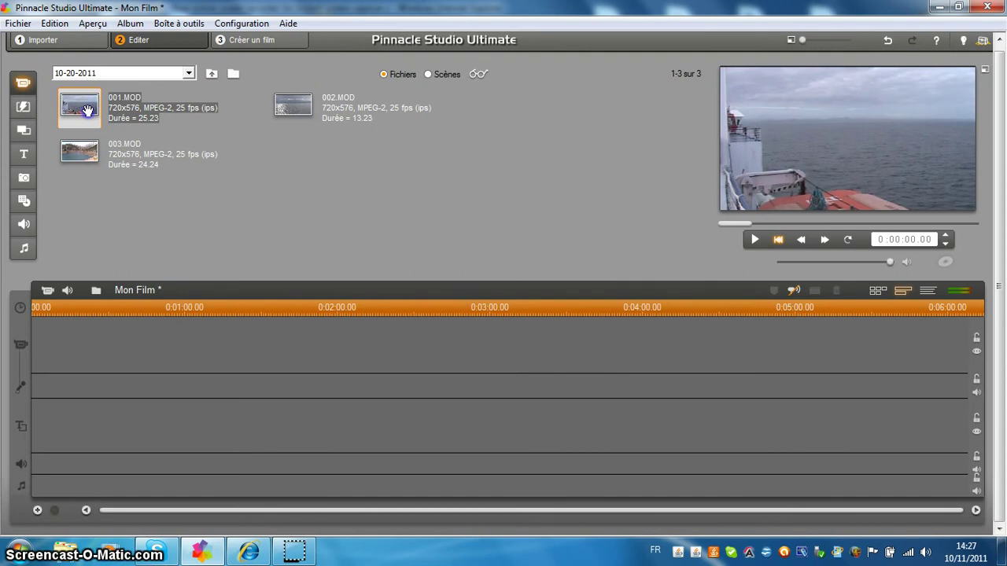
{"action": "left_click_drag", "start_coordinate": [87, 109], "coordinate": [55, 349]}
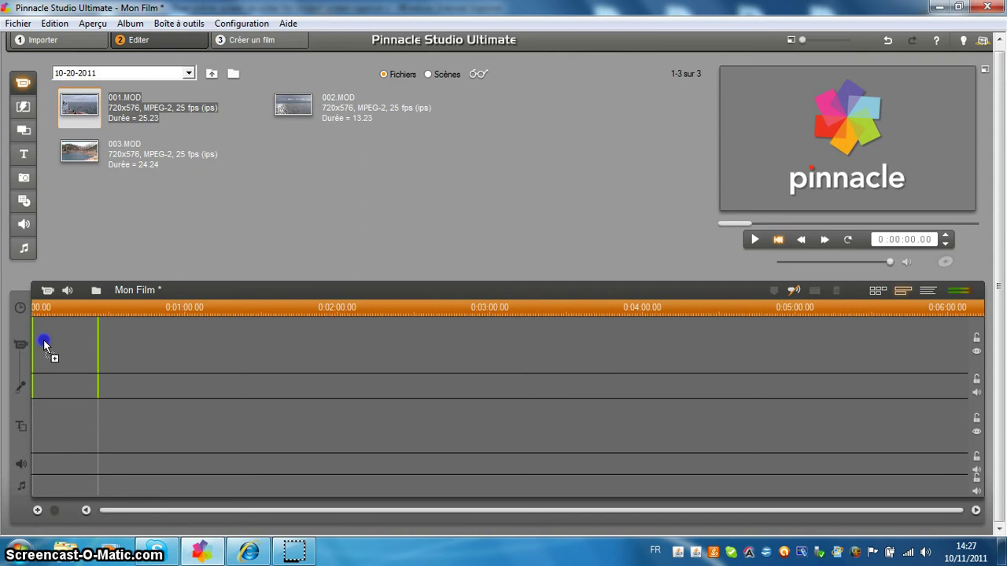
{"action": "left_click_drag", "start_coordinate": [44, 344], "coordinate": [41, 338]}
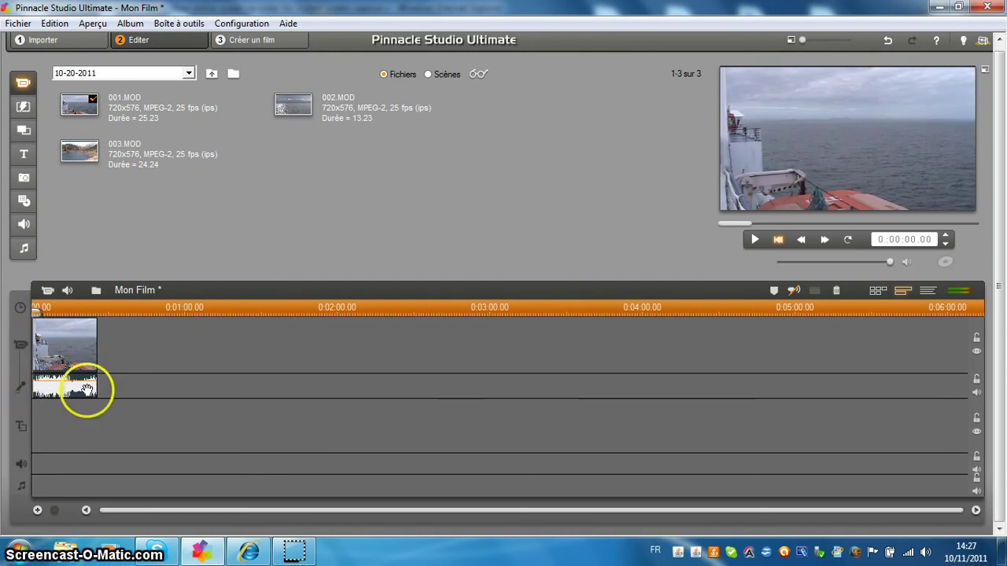
{"action": "left_click", "coordinate": [122, 321]}
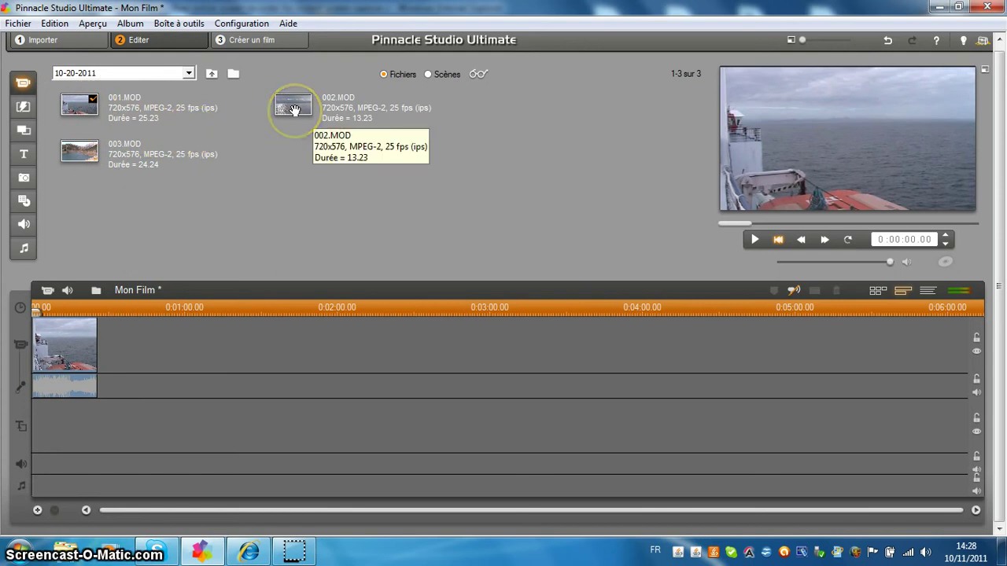
{"action": "left_click_drag", "start_coordinate": [294, 110], "coordinate": [125, 350]}
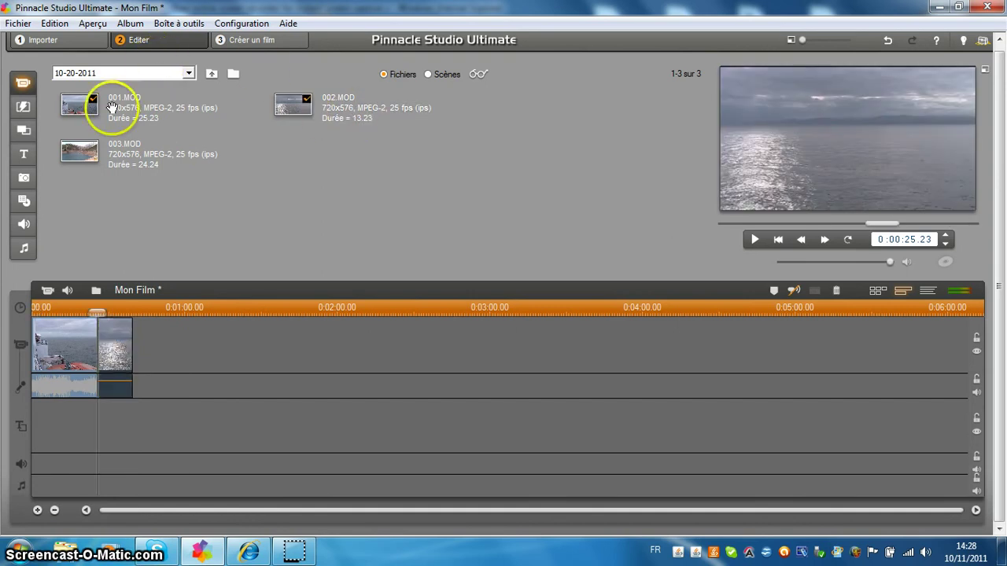
Browse the transitions album through the Transitions 2D, Alpha Magic, Hollywood FX pour Studio and Fenêtres volantes groups
{"action": "left_click", "coordinate": [24, 108]}
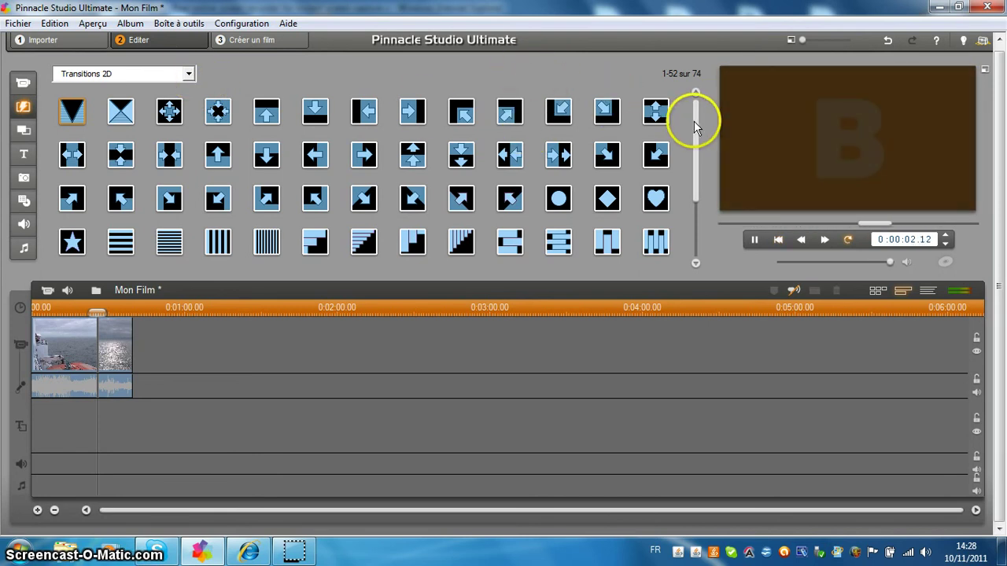
{"action": "mouse_move", "coordinate": [694, 121]}
{"action": "left_mouse_down"}
{"action": "mouse_move", "coordinate": [697, 177]}
{"action": "mouse_move", "coordinate": [694, 118]}
{"action": "left_mouse_up"}
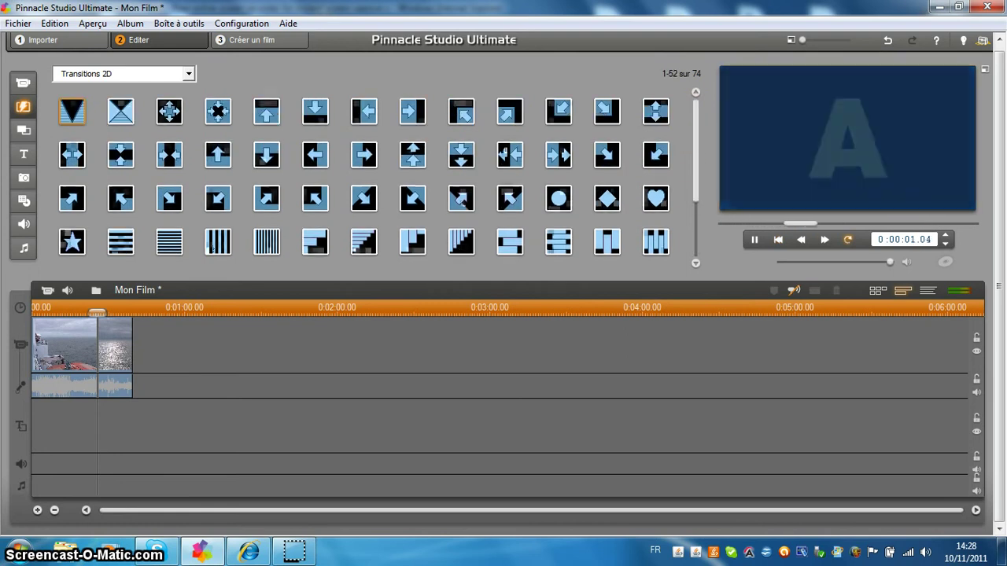
{"action": "left_click", "coordinate": [189, 74]}
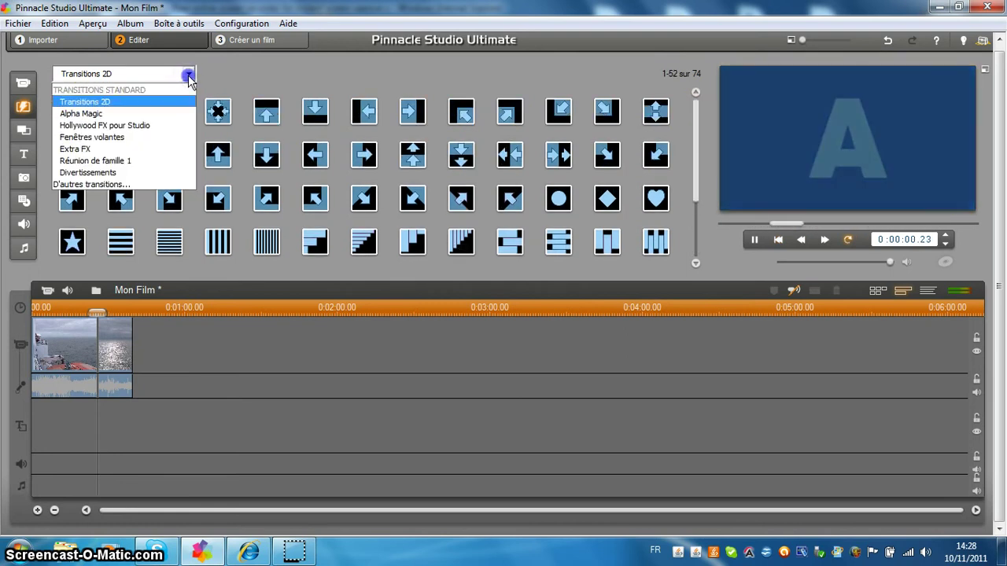
{"action": "left_click", "coordinate": [82, 115]}
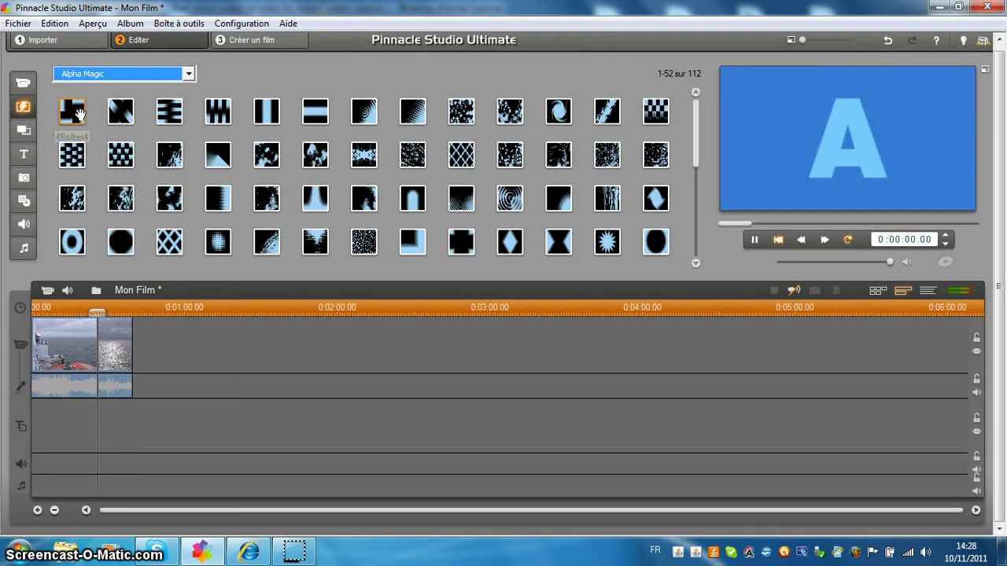
{"action": "left_click", "coordinate": [189, 74]}
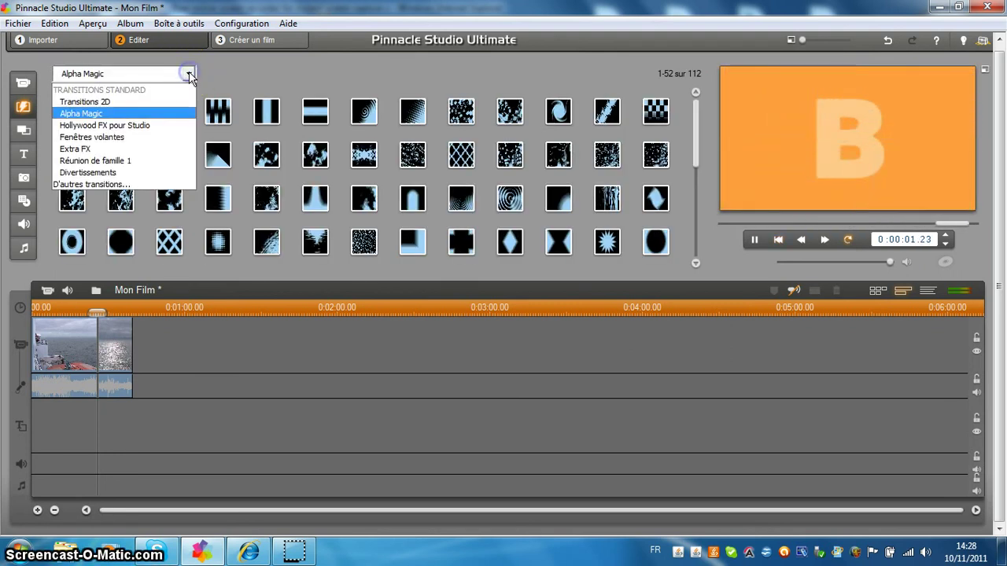
{"action": "left_click", "coordinate": [114, 126]}
{"action": "left_click", "coordinate": [188, 74]}
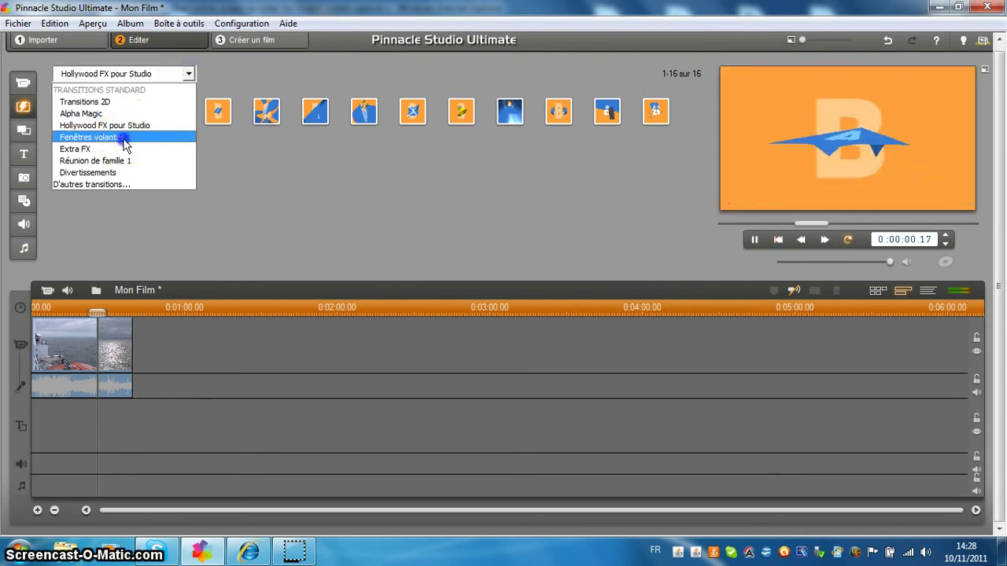
{"action": "left_click", "coordinate": [126, 138]}
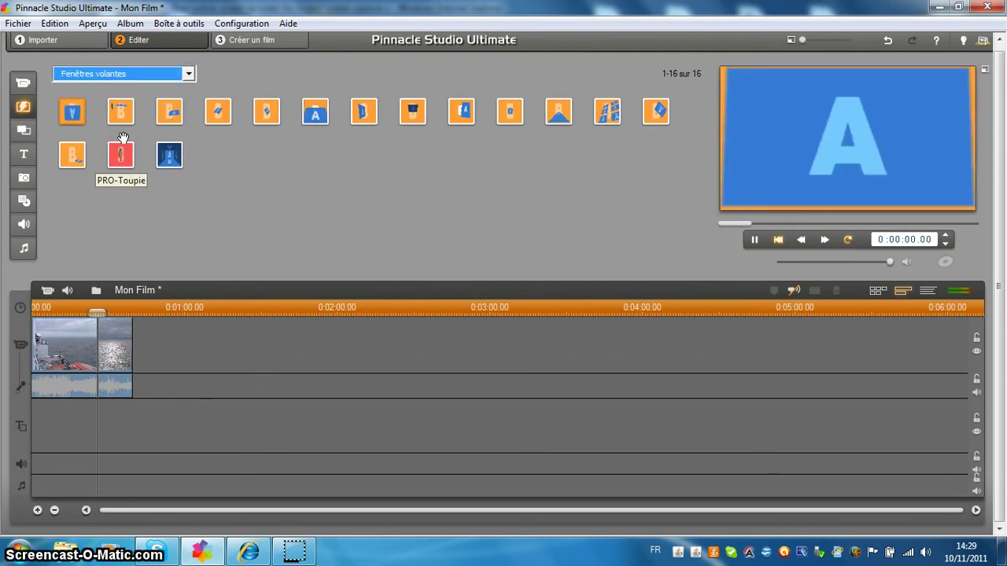
Look through the Extra FX, Réunion de famille 1 and Divertissements transition groups
{"action": "left_click", "coordinate": [189, 73]}
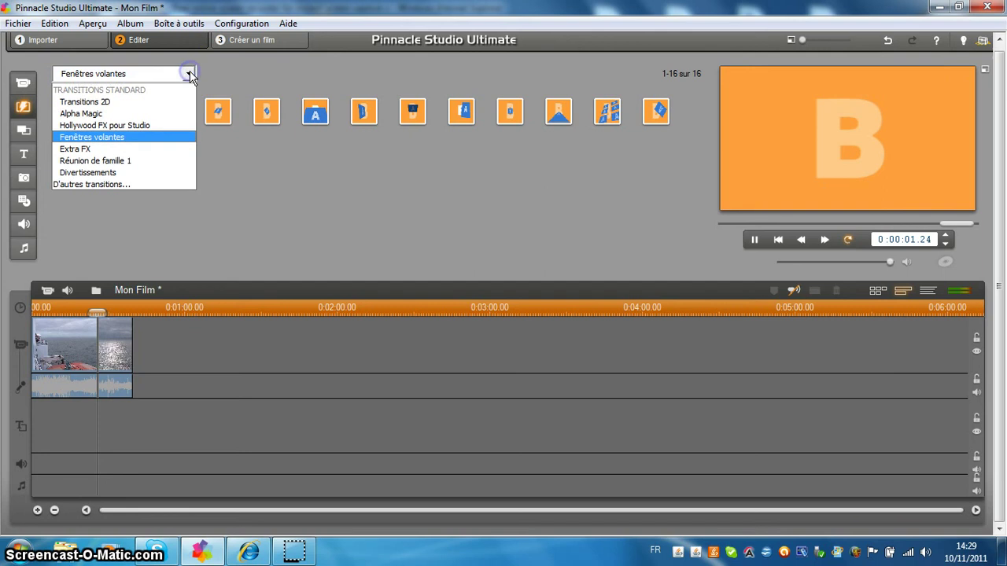
{"action": "left_click", "coordinate": [95, 150]}
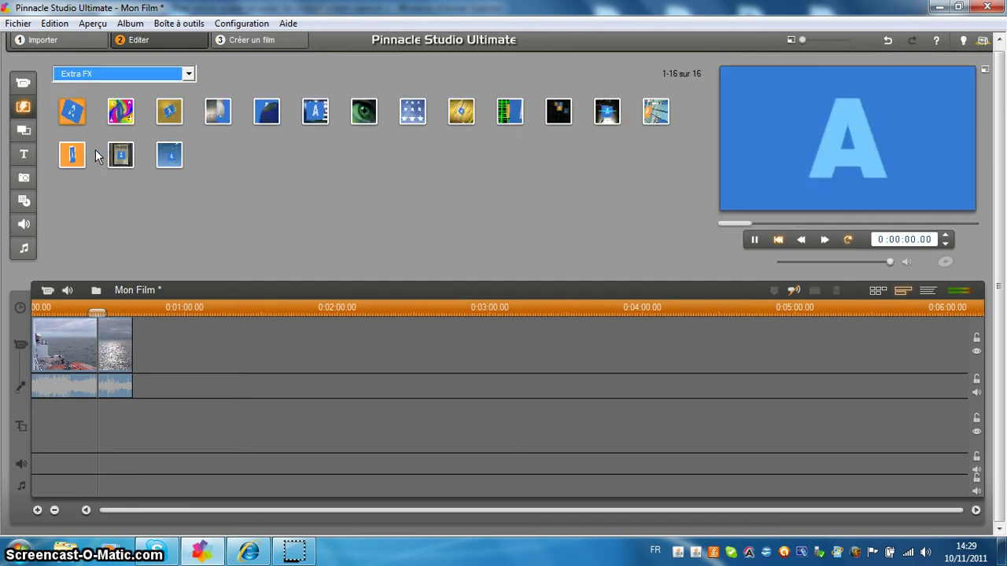
{"action": "left_click", "coordinate": [189, 73]}
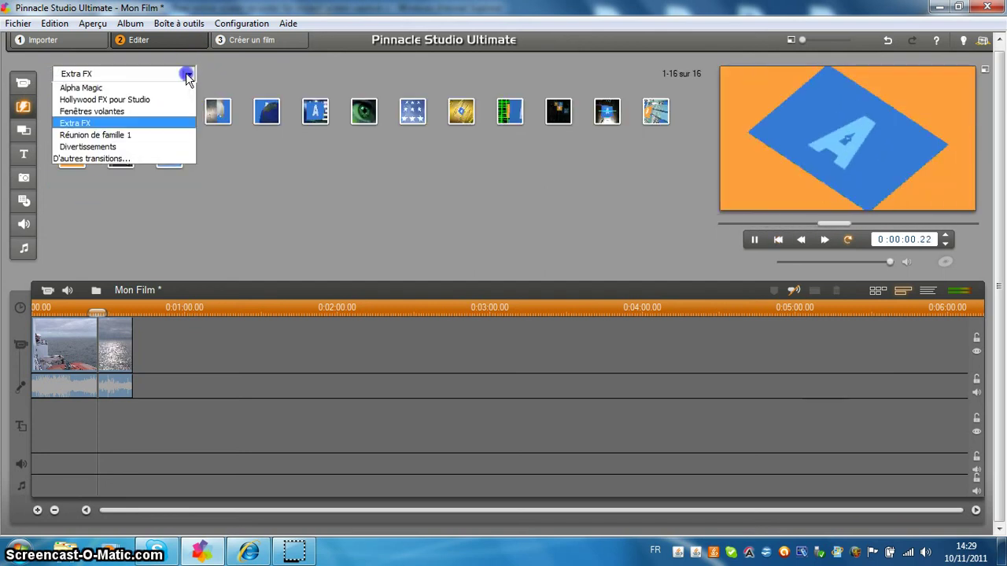
{"action": "left_click", "coordinate": [111, 160]}
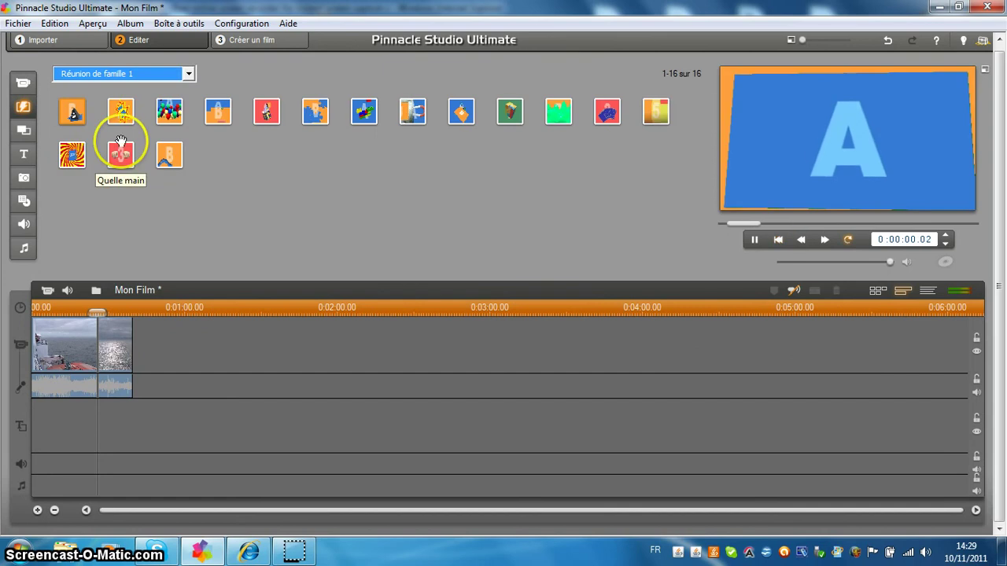
{"action": "left_click", "coordinate": [189, 73]}
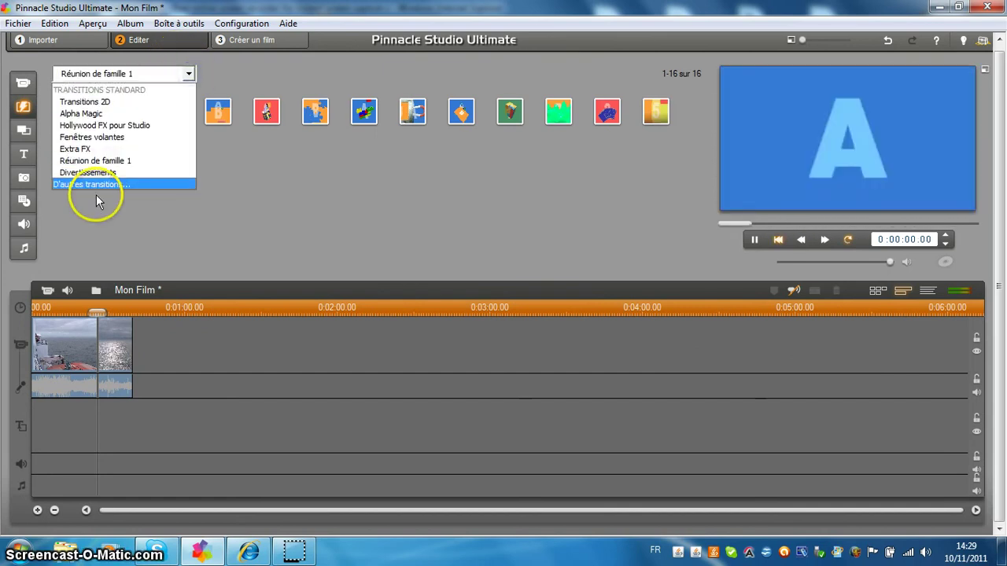
{"action": "left_click", "coordinate": [99, 172]}
{"action": "left_click", "coordinate": [120, 111]}
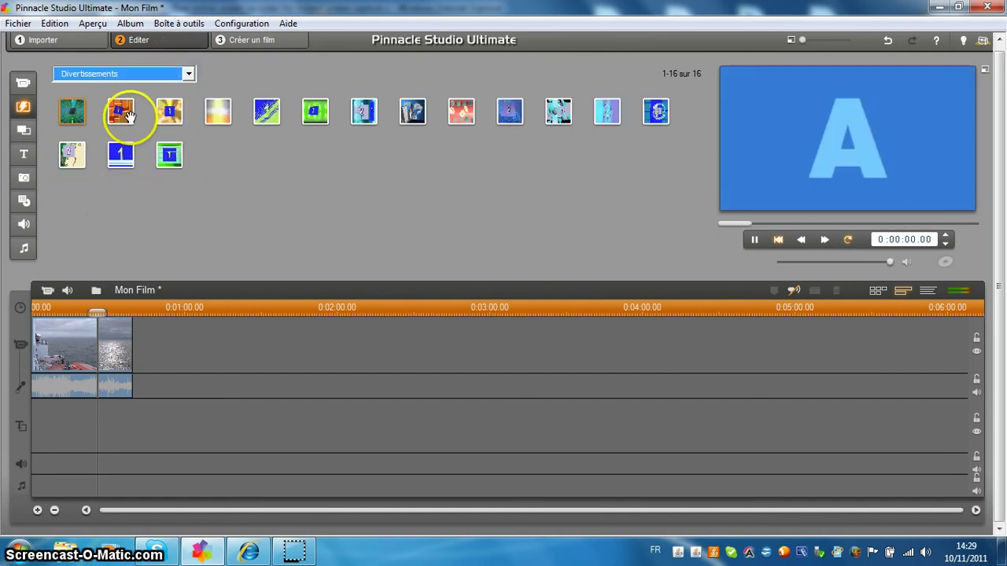
{"action": "left_click", "coordinate": [188, 73]}
{"action": "left_click", "coordinate": [94, 184]}
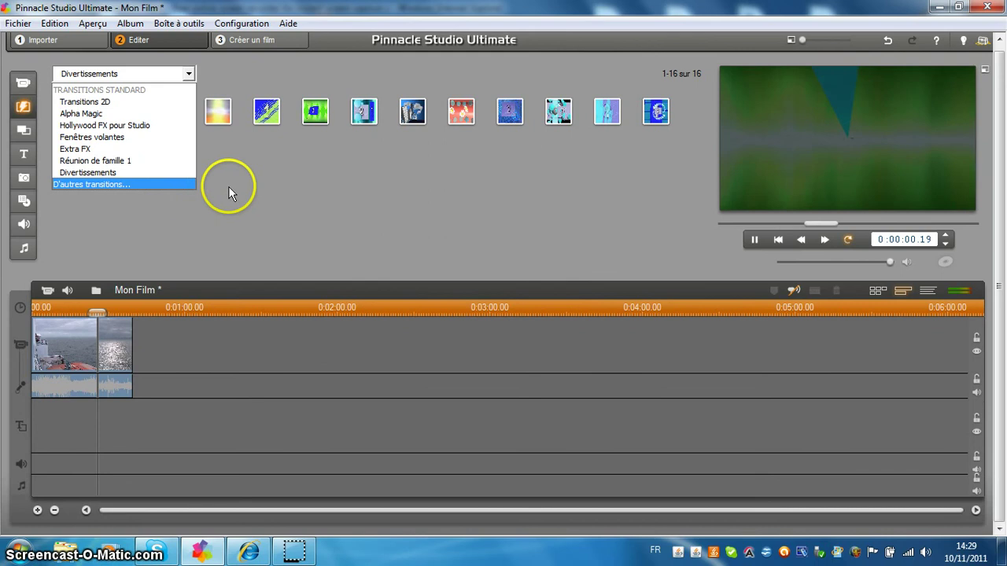
{"action": "left_click", "coordinate": [258, 173]}
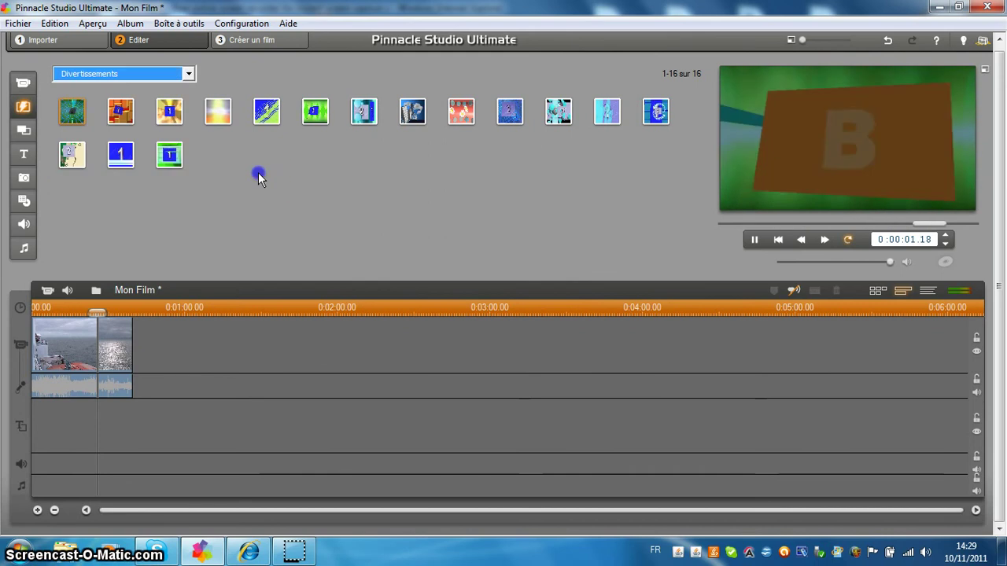
Insert the second transition of the Transitions 2D group, shown as crossed triangles, between the two clips on the video track
{"action": "left_click", "coordinate": [189, 74]}
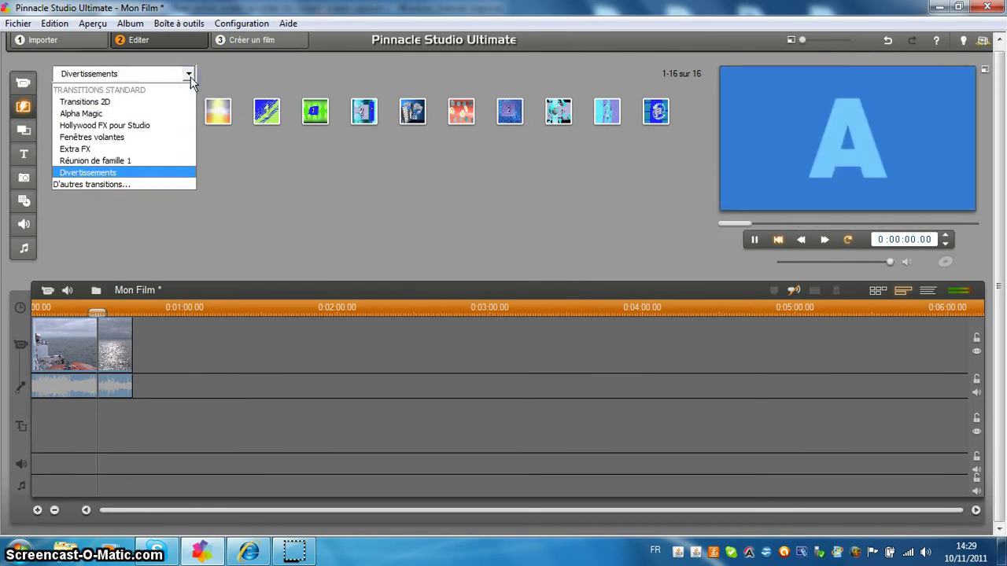
{"action": "left_click", "coordinate": [93, 102]}
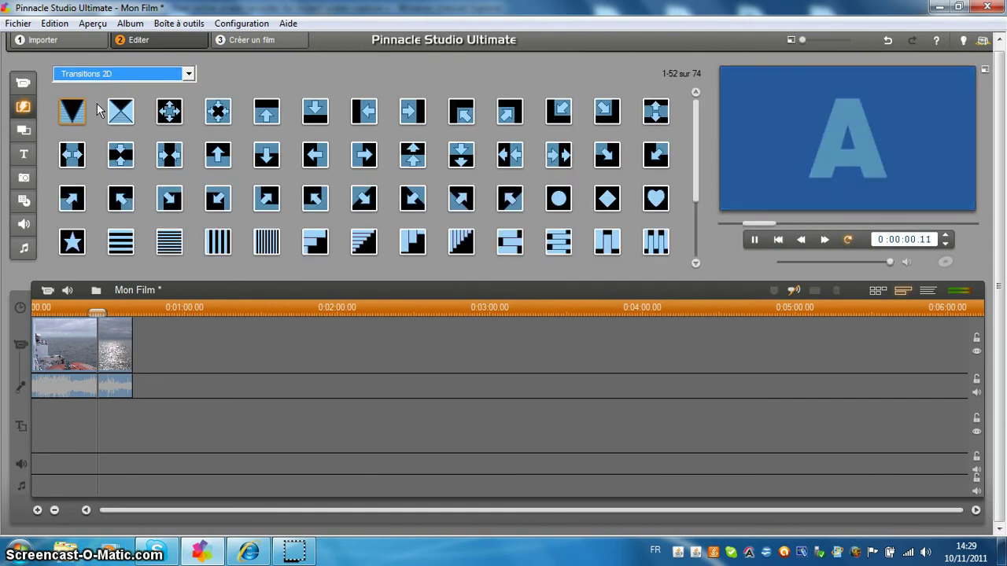
{"action": "left_click", "coordinate": [122, 106]}
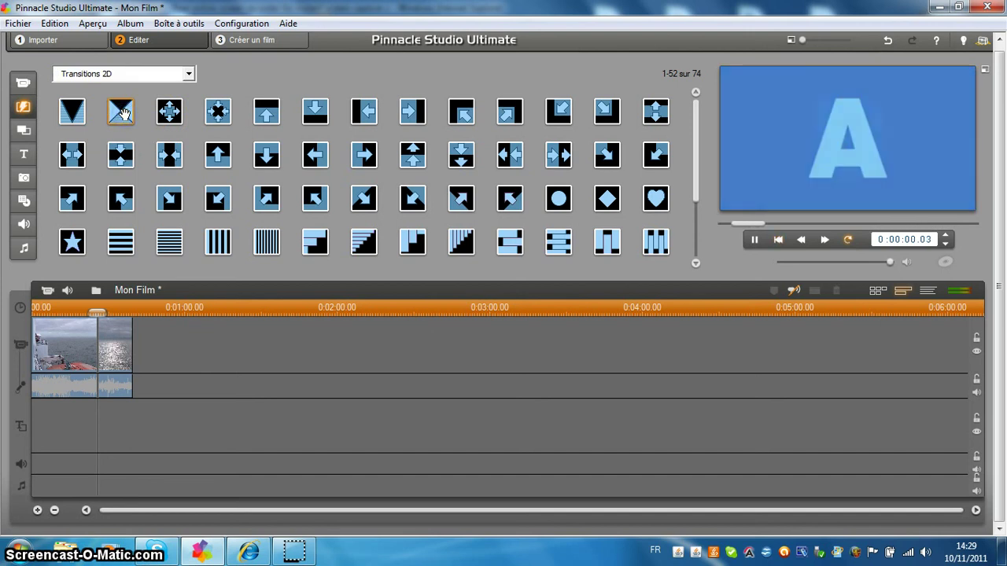
{"action": "left_click", "coordinate": [122, 113]}
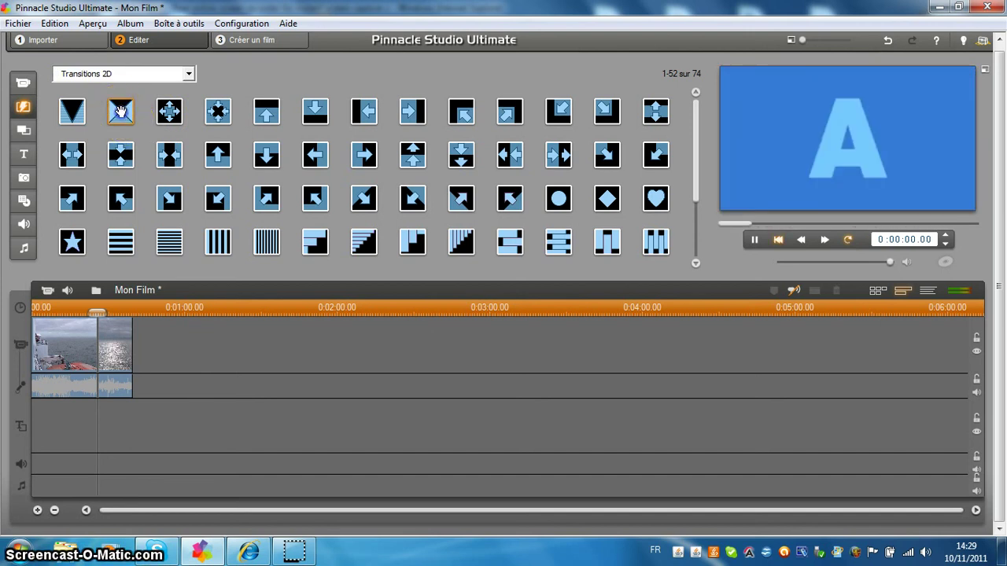
{"action": "left_click_drag", "start_coordinate": [120, 113], "coordinate": [99, 346]}
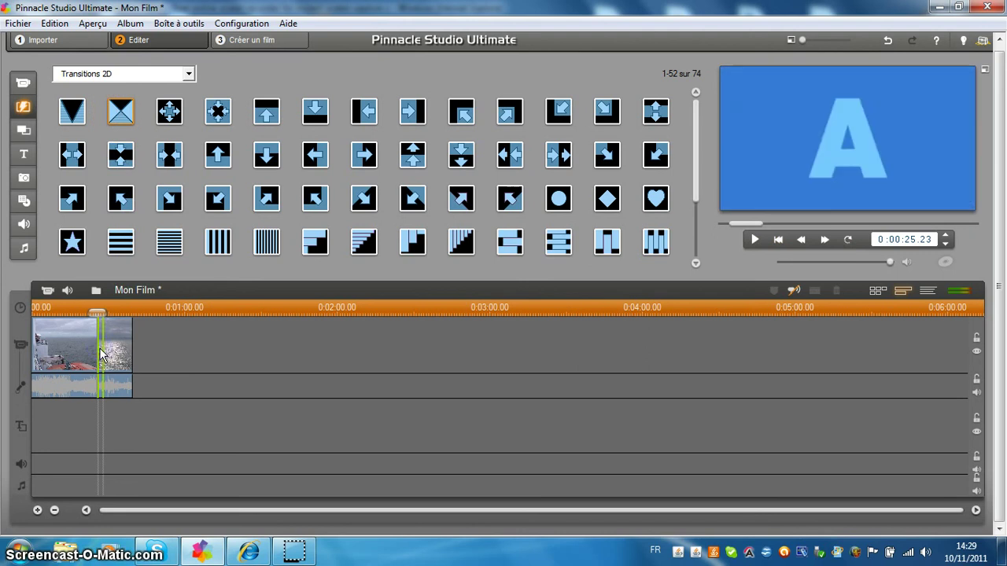
{"action": "left_click", "coordinate": [164, 325]}
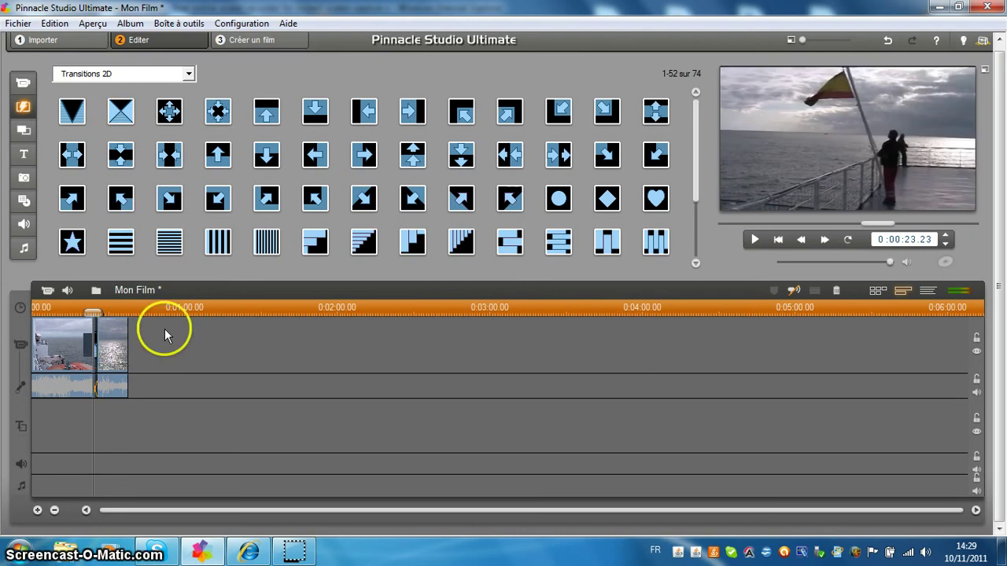
Browse the montage themes, previewing the first two Instant Photo templates and showing the Ancien journal theme
{"action": "left_click", "coordinate": [24, 131]}
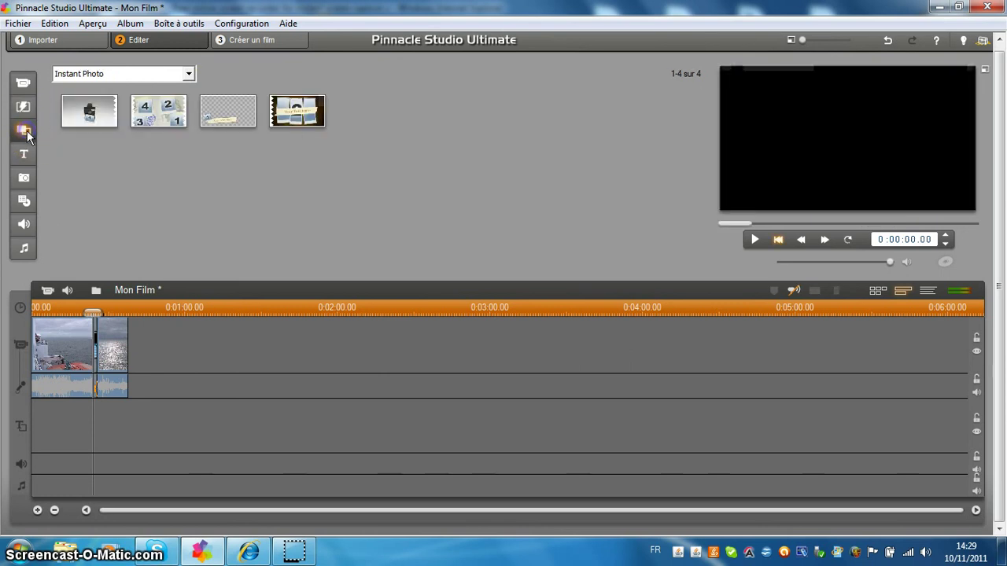
{"action": "left_click", "coordinate": [155, 118]}
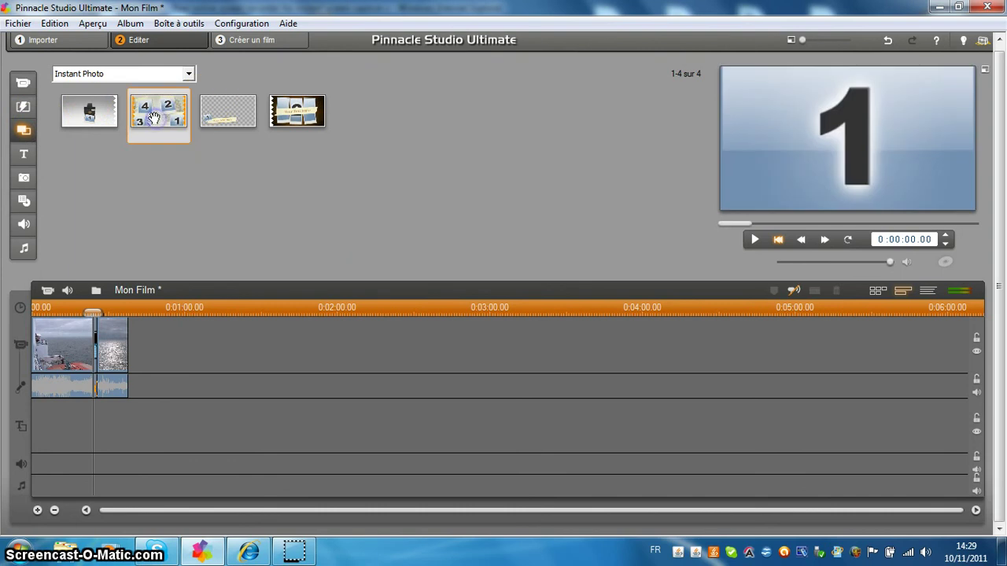
{"action": "left_click", "coordinate": [83, 107]}
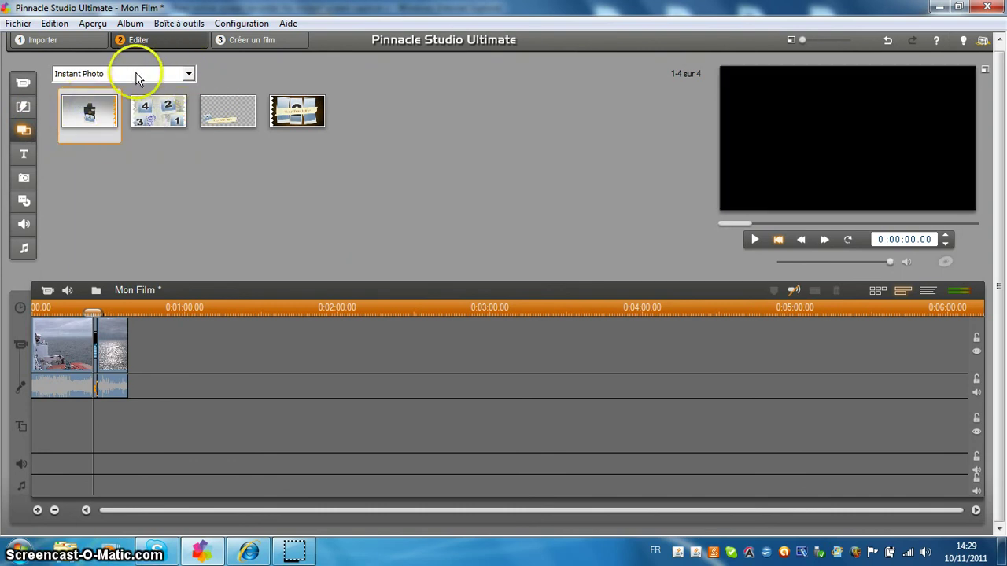
{"action": "left_click", "coordinate": [192, 75]}
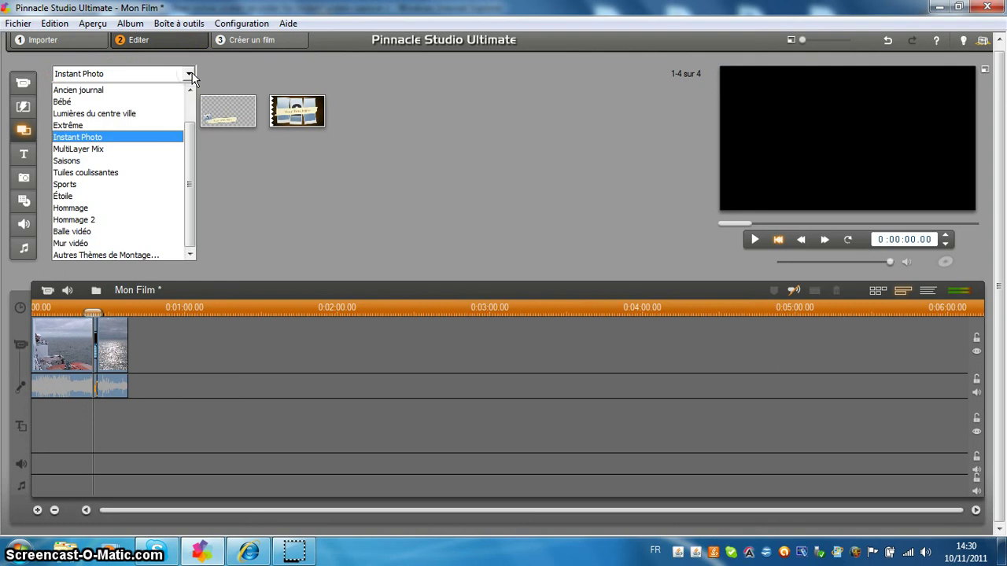
{"action": "left_click", "coordinate": [115, 91]}
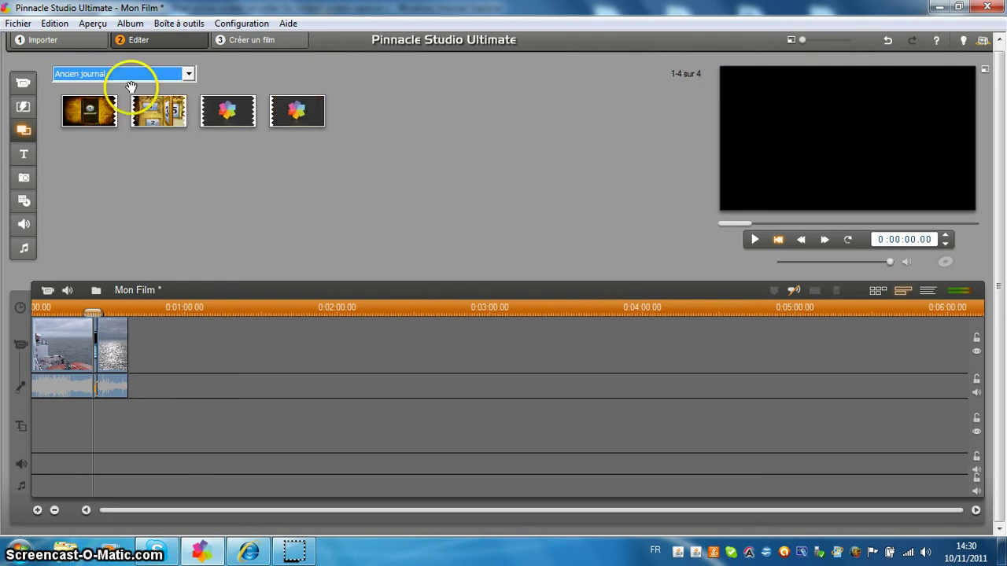
Look through the list of montage themes and the Titres motion standard titles in the album
{"action": "left_click", "coordinate": [189, 74]}
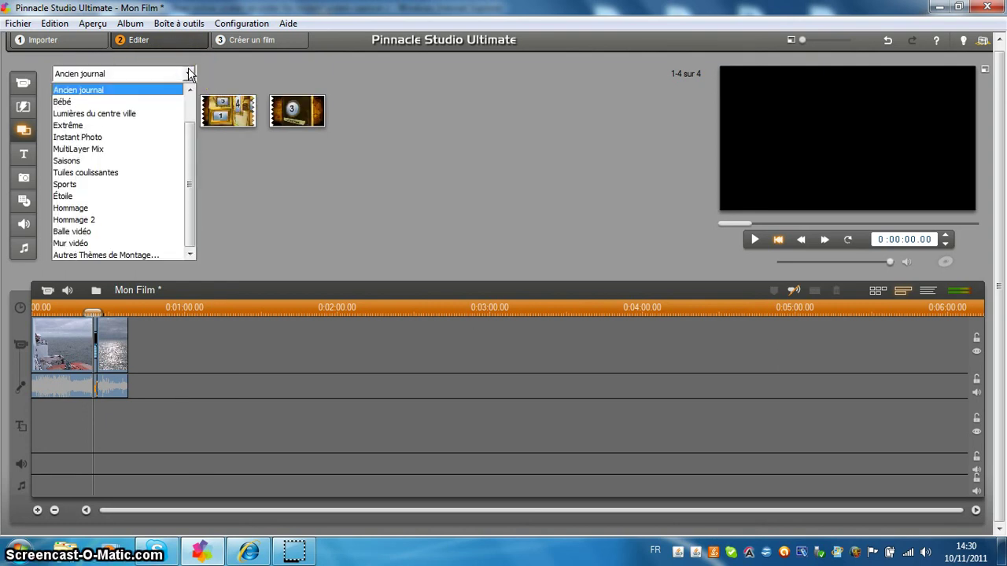
{"action": "left_click", "coordinate": [249, 165]}
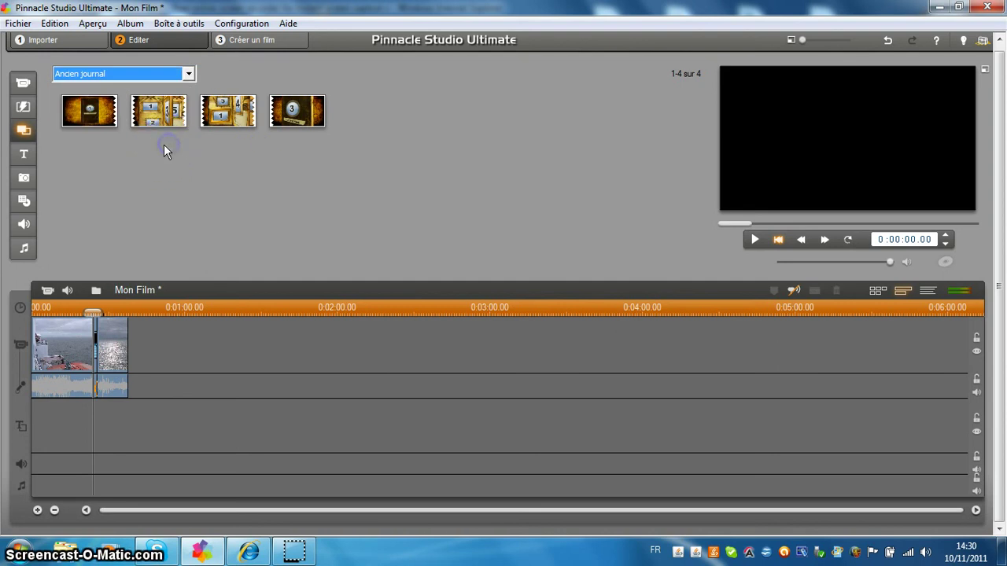
{"action": "left_click", "coordinate": [28, 155]}
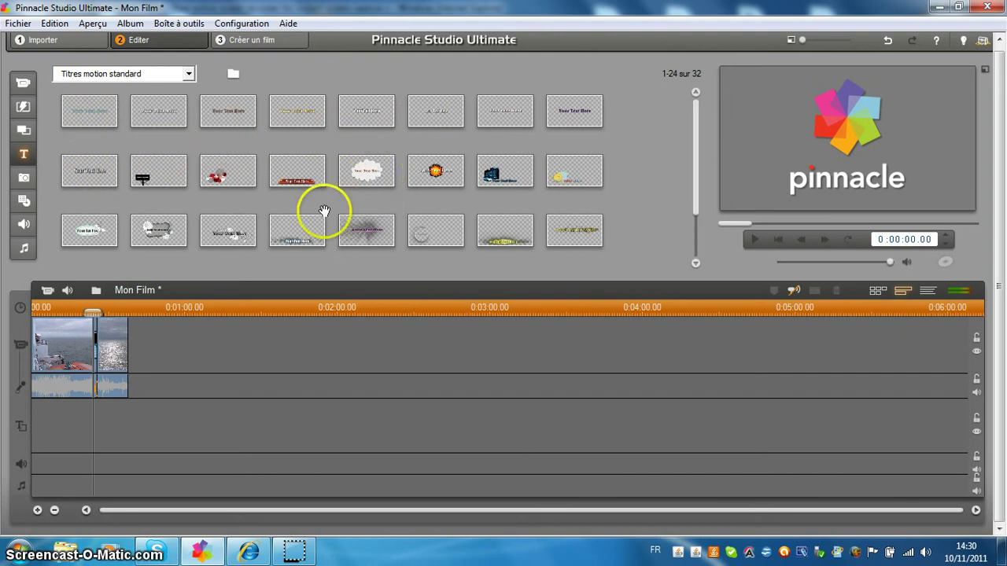
{"action": "left_click", "coordinate": [695, 163]}
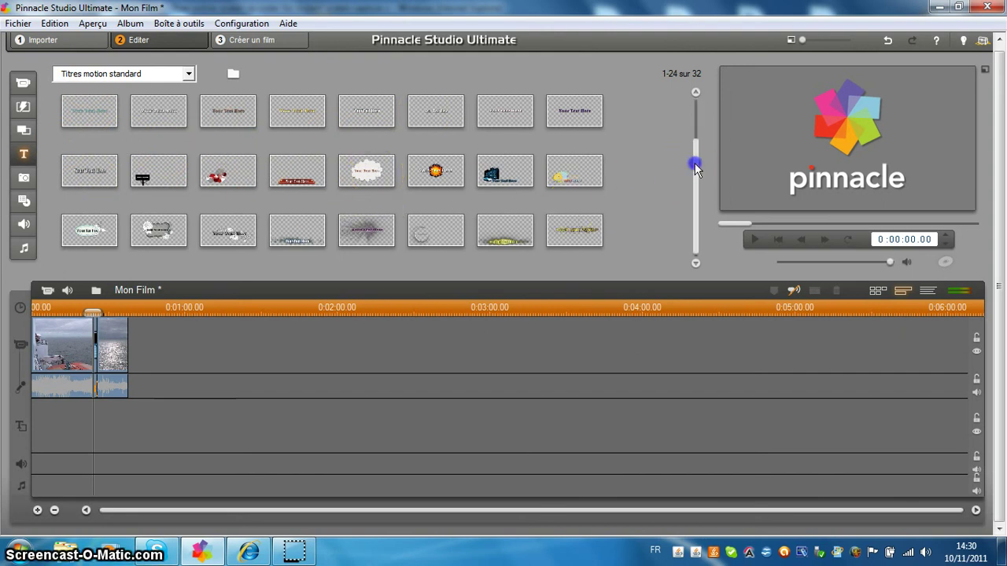
Add the camera photo from the Pictures folder to the video track directly after the second clip
{"action": "left_click", "coordinate": [24, 179]}
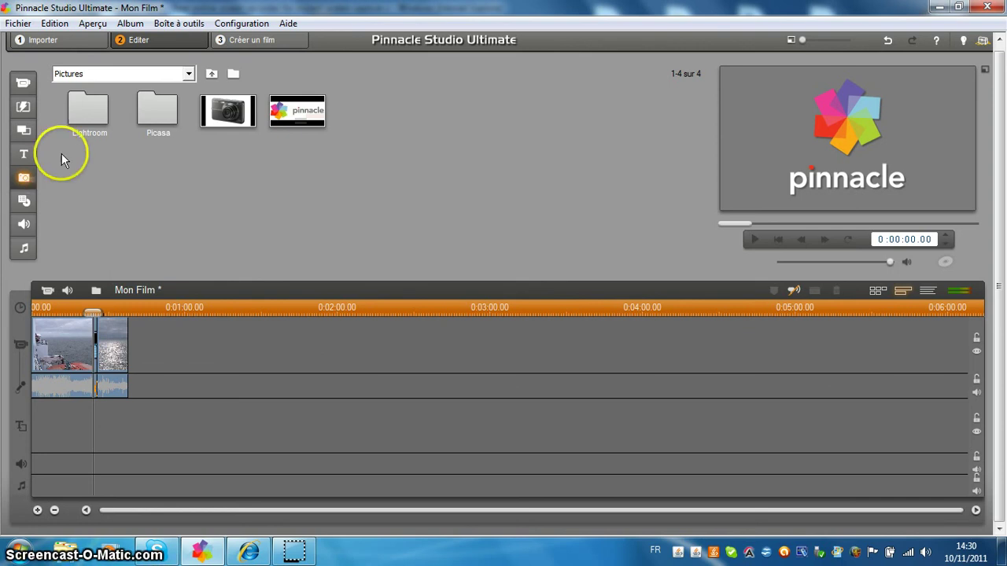
{"action": "left_click", "coordinate": [231, 116]}
{"action": "left_click_drag", "start_coordinate": [231, 117], "coordinate": [139, 358]}
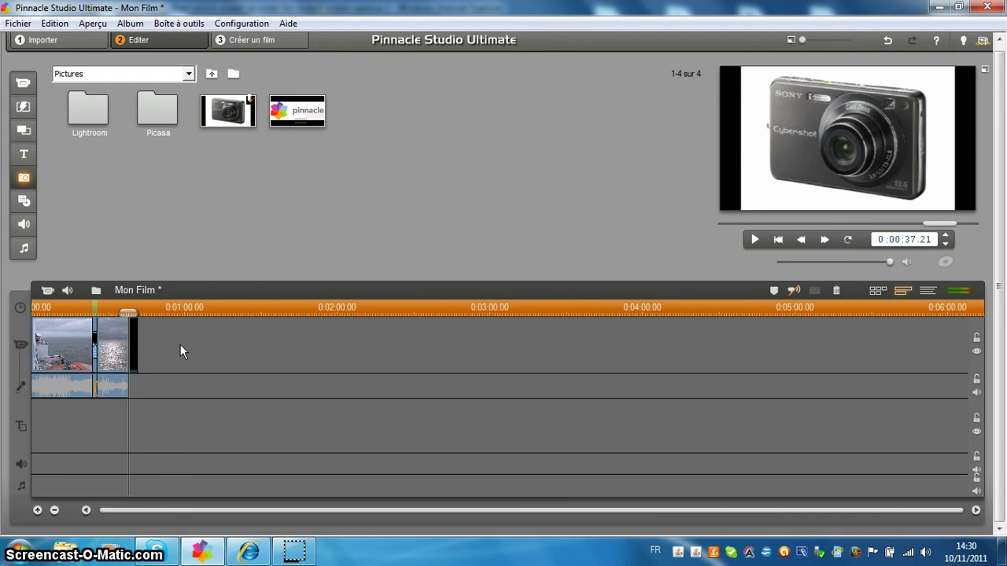
Browse the standard disc menus, the Personnes and Animaux sound effects, and the music album
{"action": "left_click", "coordinate": [27, 203]}
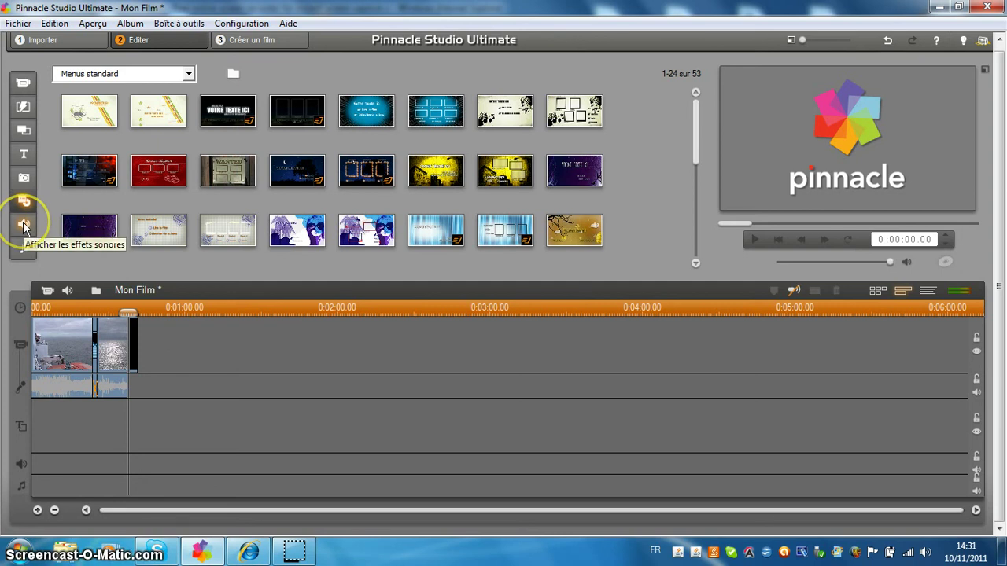
{"action": "left_click", "coordinate": [23, 226]}
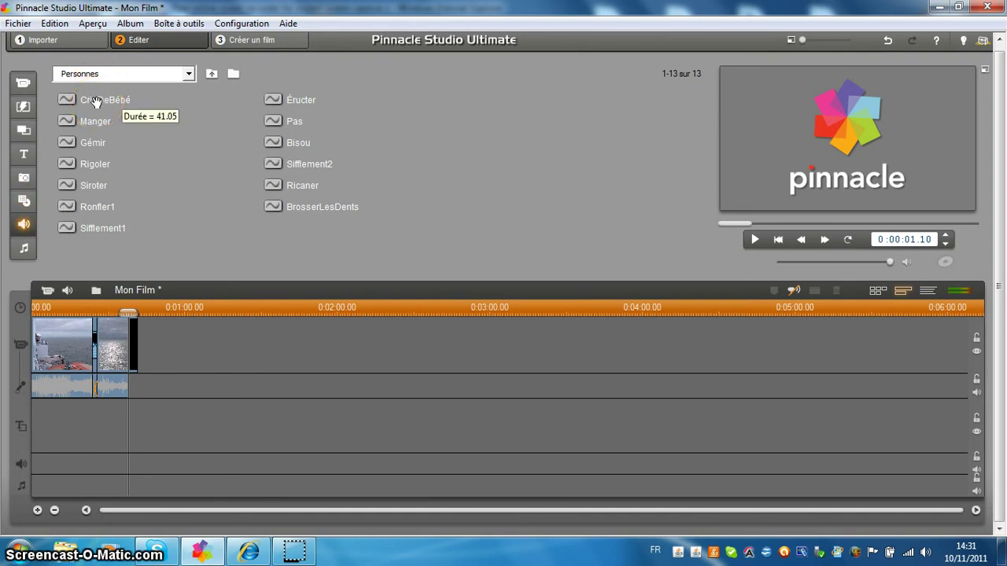
{"action": "left_click", "coordinate": [172, 82]}
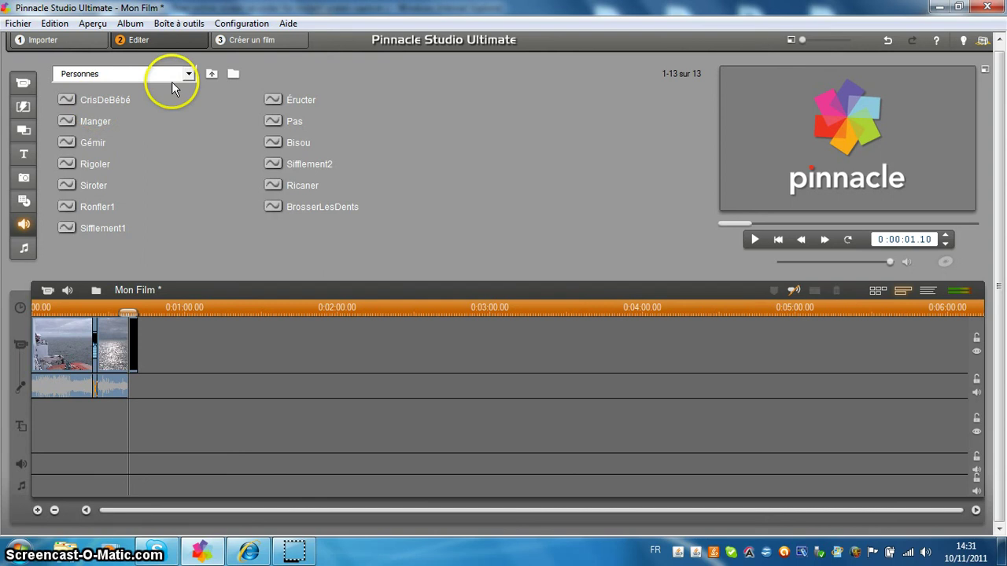
{"action": "left_click", "coordinate": [191, 74]}
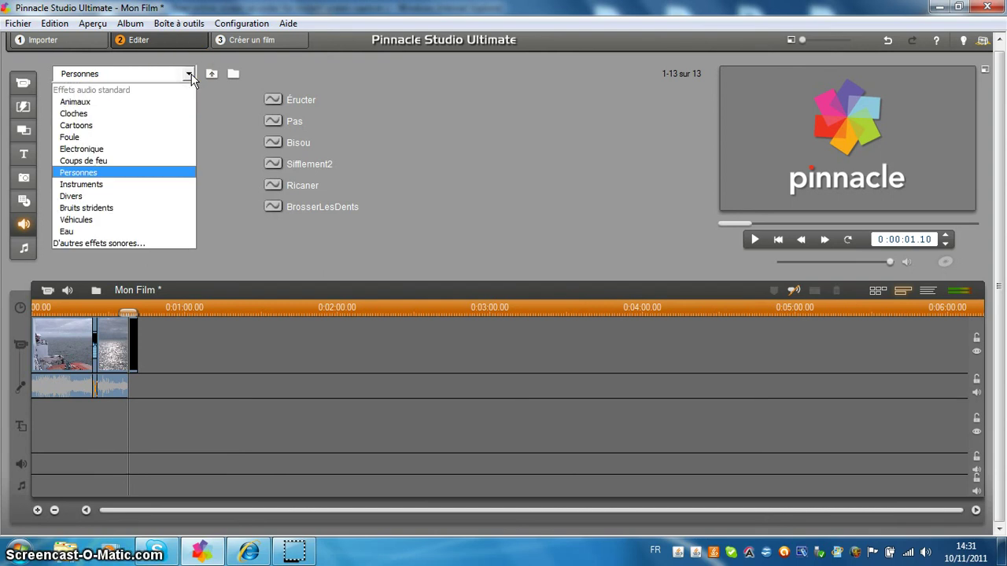
{"action": "left_click", "coordinate": [95, 100]}
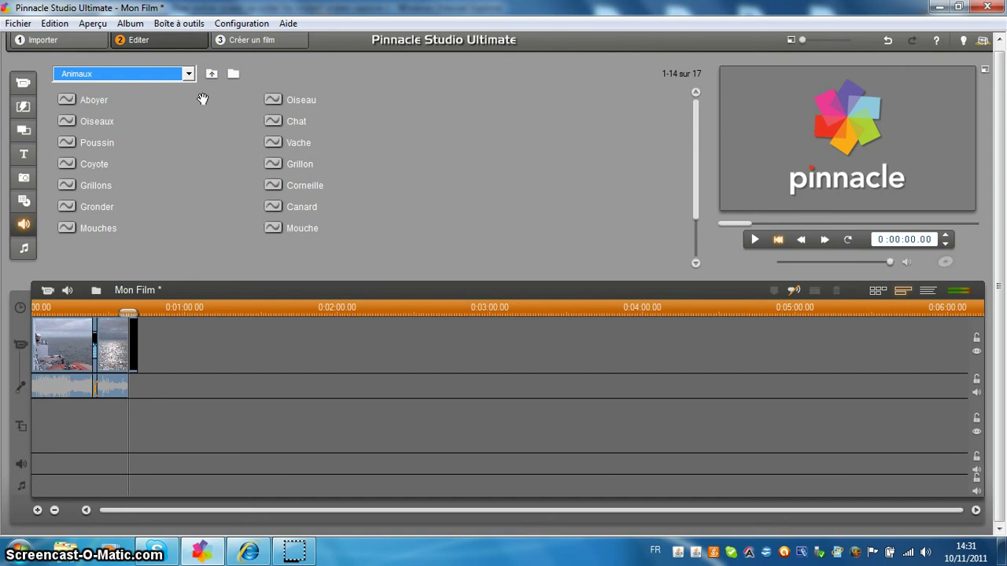
{"action": "left_click", "coordinate": [24, 250]}
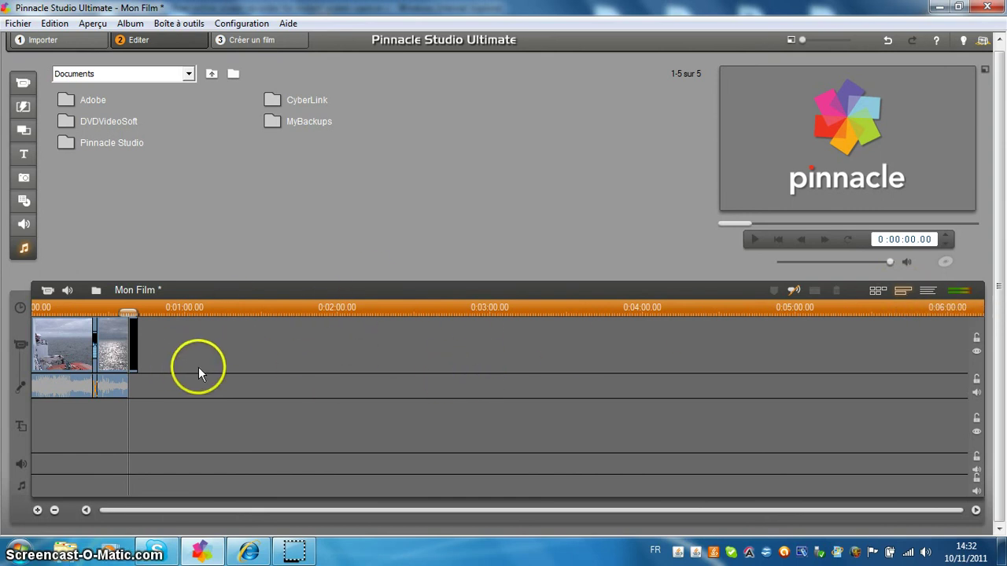
Adjust the timeline scale until the two clips, the transition and the photo spread across most of the track's width
{"action": "left_click", "coordinate": [37, 510]}
{"action": "left_click", "coordinate": [37, 511]}
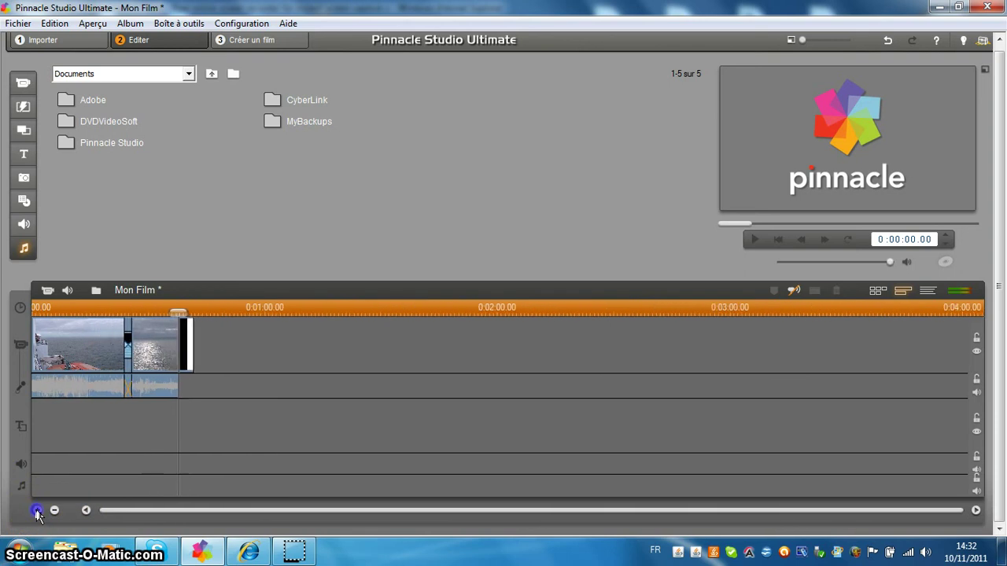
{"action": "left_click", "coordinate": [37, 512]}
{"action": "left_click", "coordinate": [37, 511]}
{"action": "left_click", "coordinate": [37, 511]}
{"action": "left_click", "coordinate": [37, 511]}
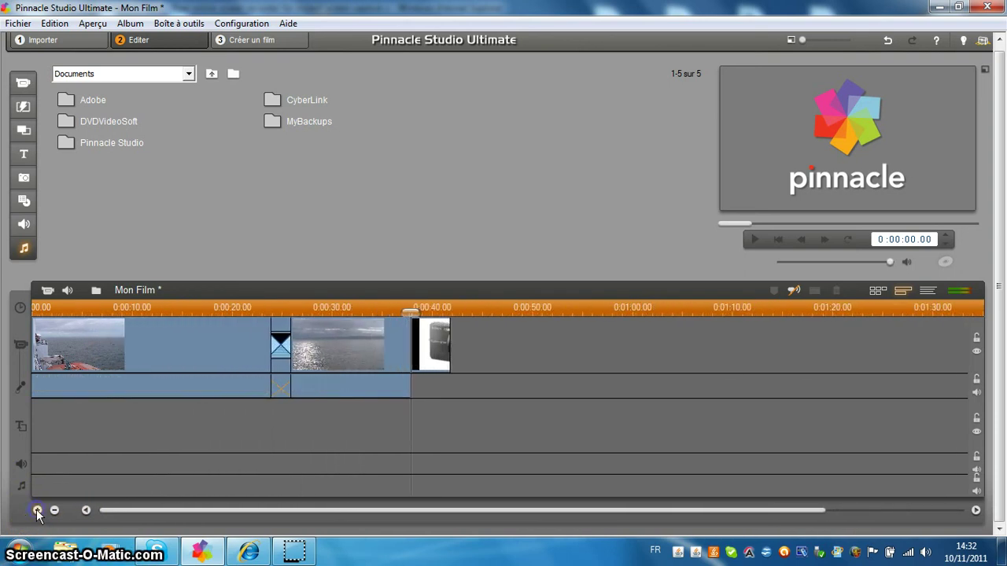
{"action": "left_click", "coordinate": [37, 511]}
{"action": "left_click", "coordinate": [37, 511]}
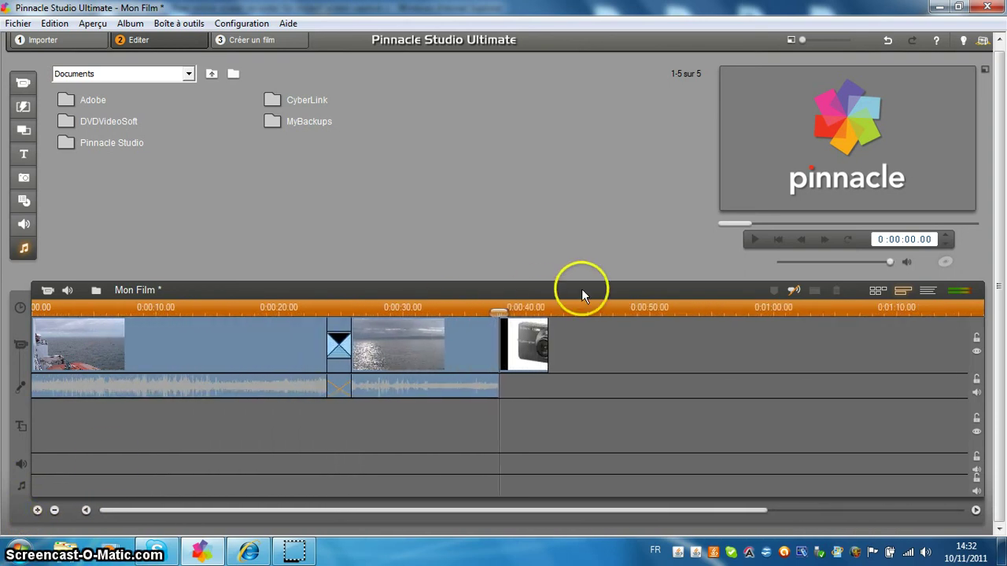
{"action": "left_click", "coordinate": [54, 511]}
{"action": "left_click", "coordinate": [54, 510]}
{"action": "left_click", "coordinate": [55, 510]}
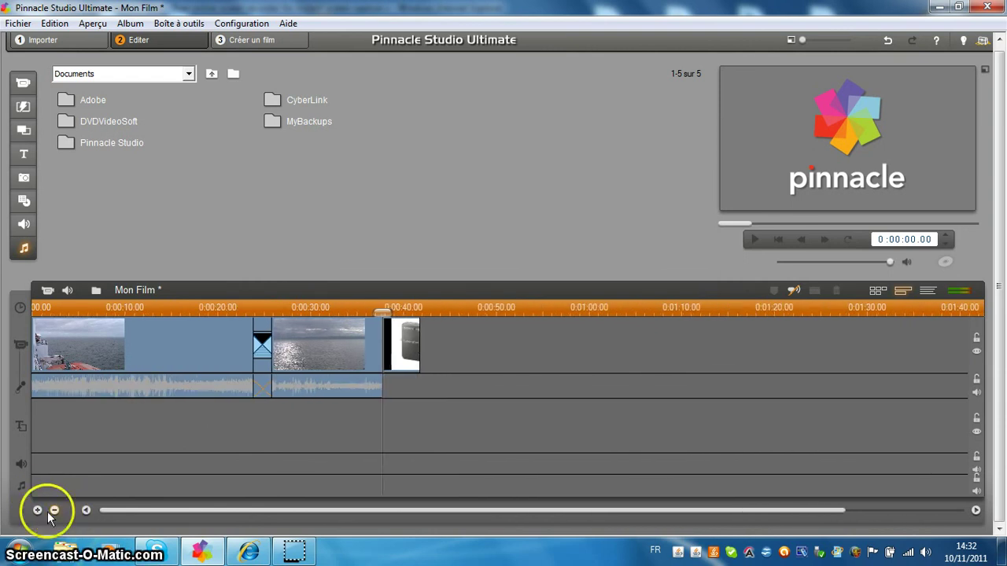
{"action": "left_click", "coordinate": [38, 510]}
{"action": "left_click", "coordinate": [37, 510]}
{"action": "left_click", "coordinate": [38, 511]}
{"action": "left_click", "coordinate": [38, 510]}
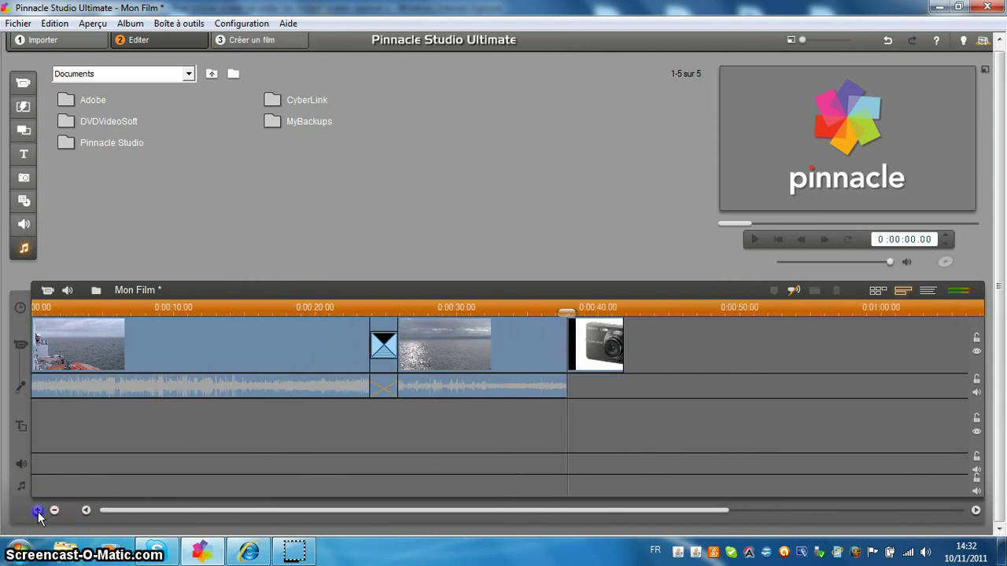
{"action": "left_click", "coordinate": [38, 510]}
{"action": "left_click", "coordinate": [38, 511]}
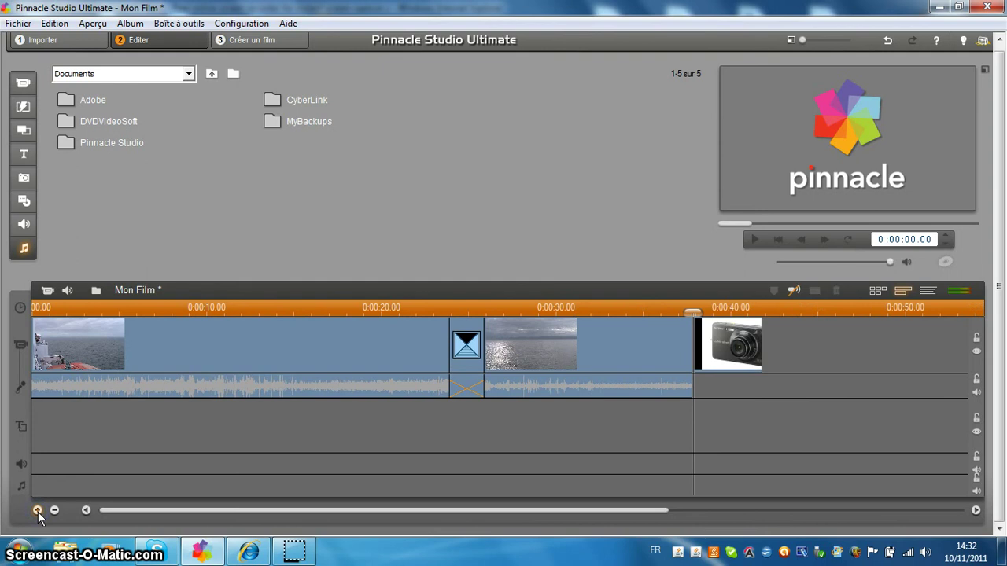
{"action": "left_click", "coordinate": [481, 387]}
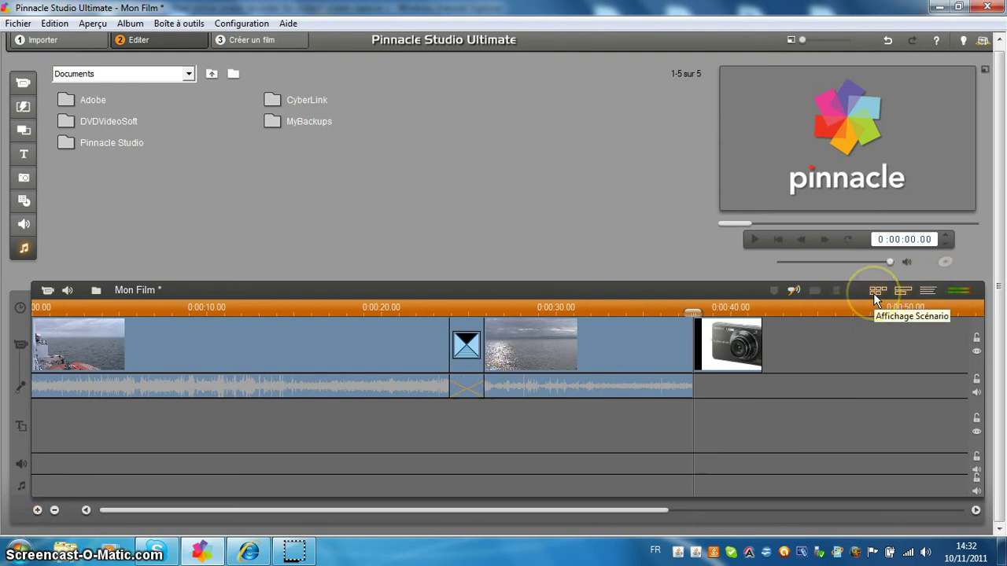
Examine the film in the storyboard (Scénario) and edit list views, and return to the timeline view
{"action": "left_click", "coordinate": [877, 291]}
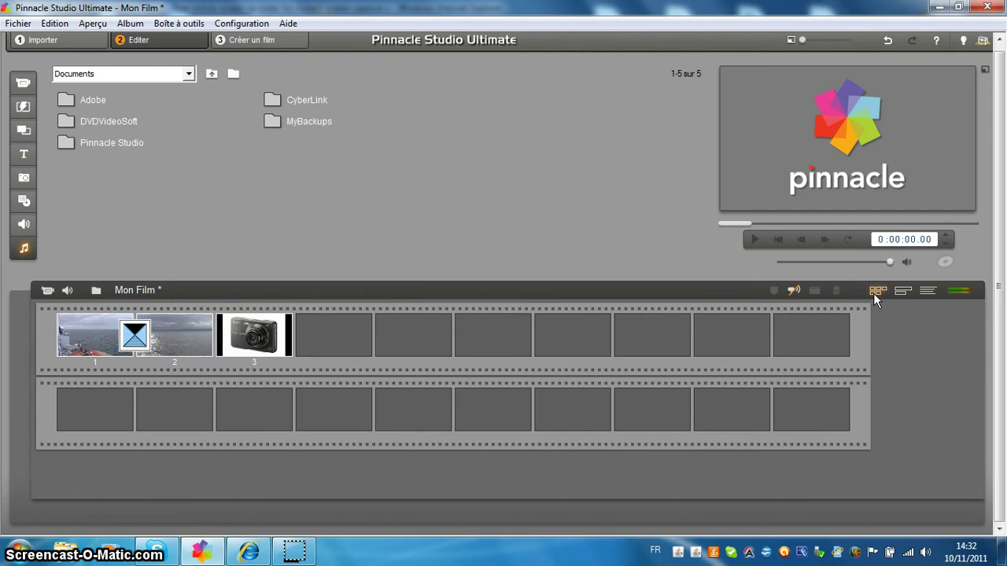
{"action": "left_click", "coordinate": [874, 293]}
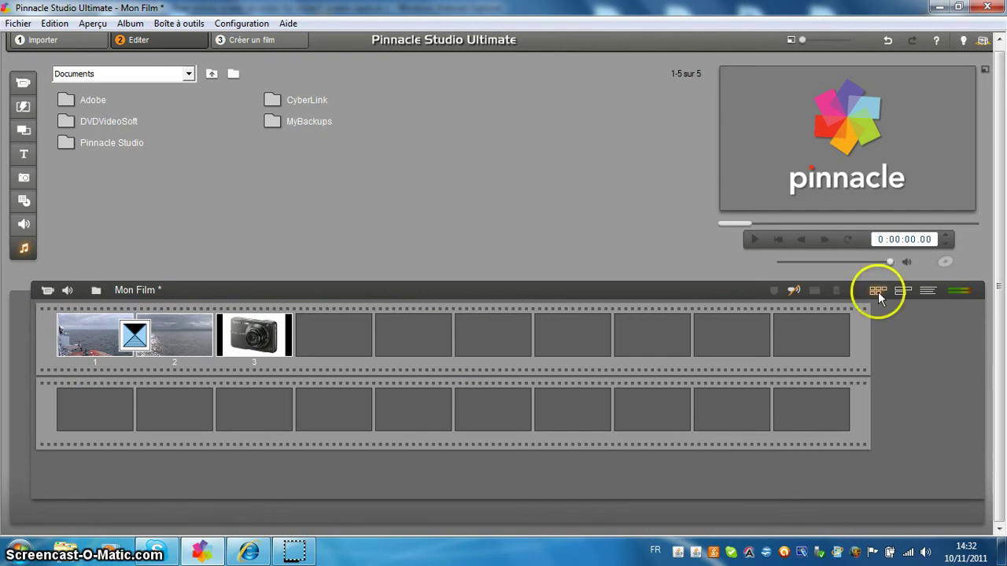
{"action": "left_click", "coordinate": [927, 292]}
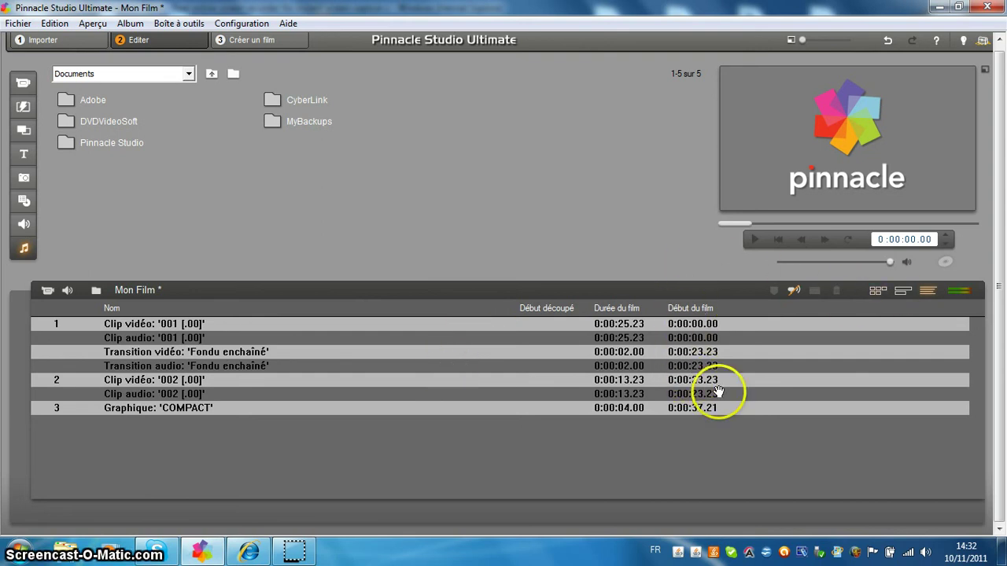
{"action": "left_click", "coordinate": [898, 292]}
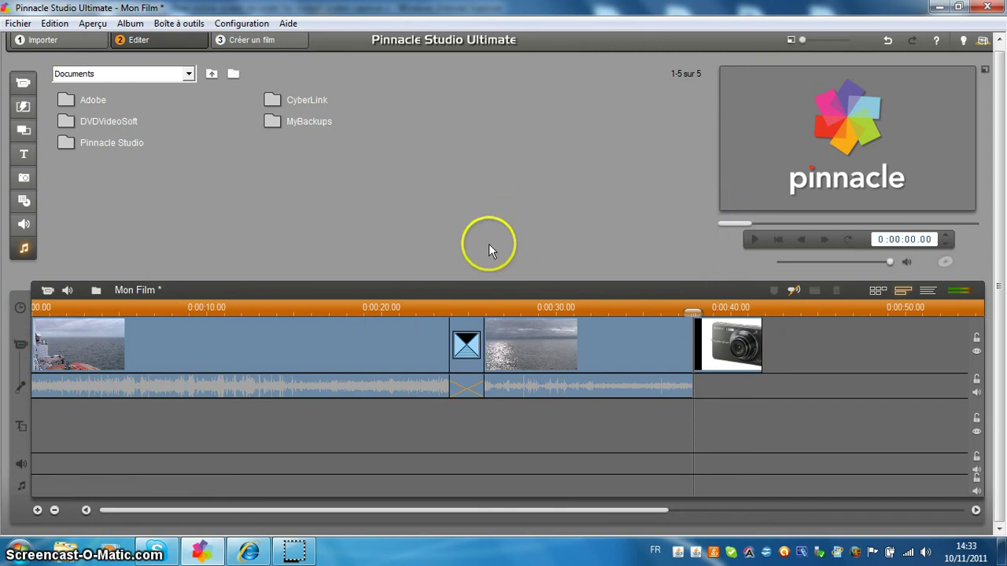
Preview the film from the first clip through the transition using 2x fast forward, and return to the start
{"action": "left_click", "coordinate": [59, 339]}
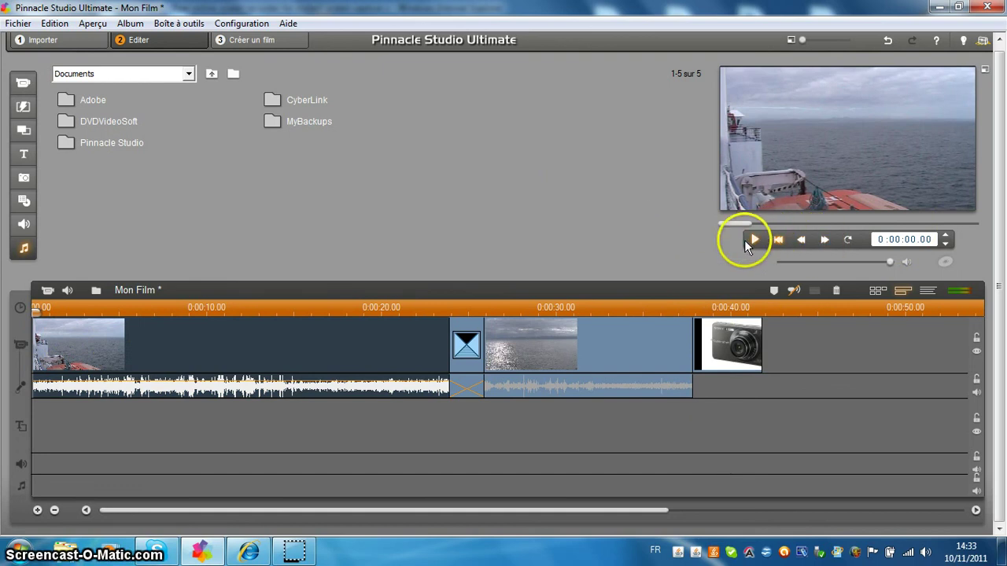
{"action": "left_click", "coordinate": [824, 240]}
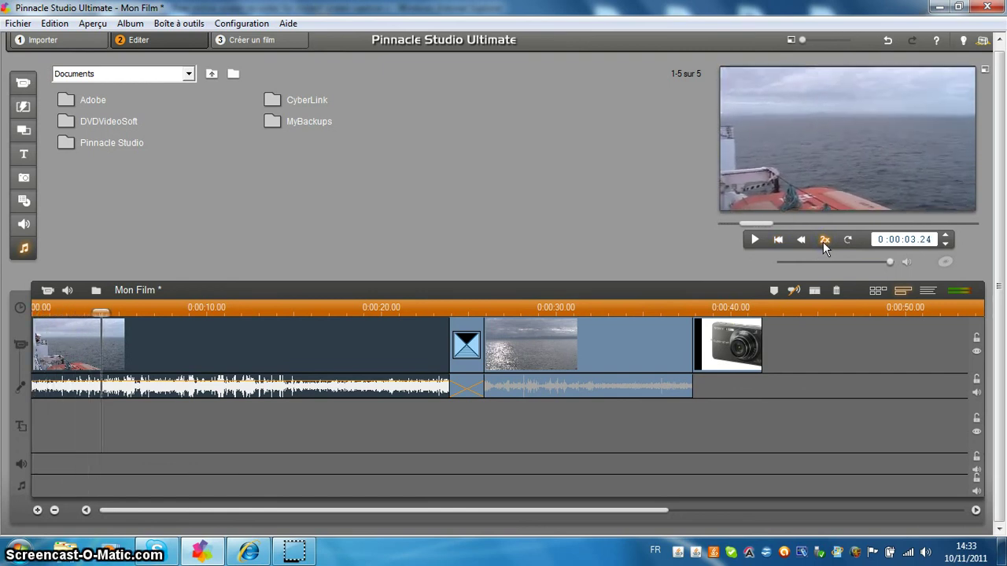
{"action": "left_click", "coordinate": [823, 241]}
{"action": "left_click", "coordinate": [822, 240]}
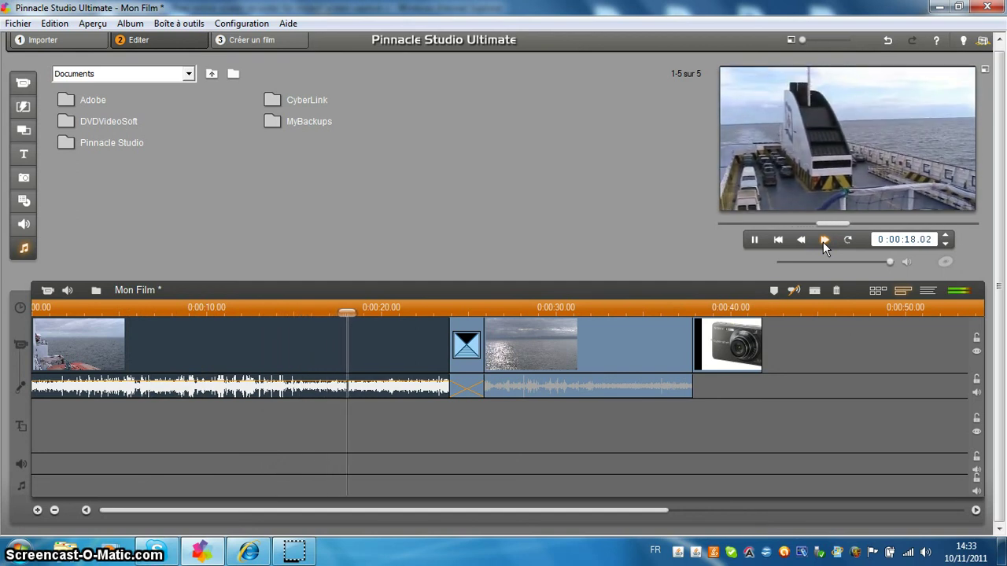
{"action": "left_click", "coordinate": [823, 240]}
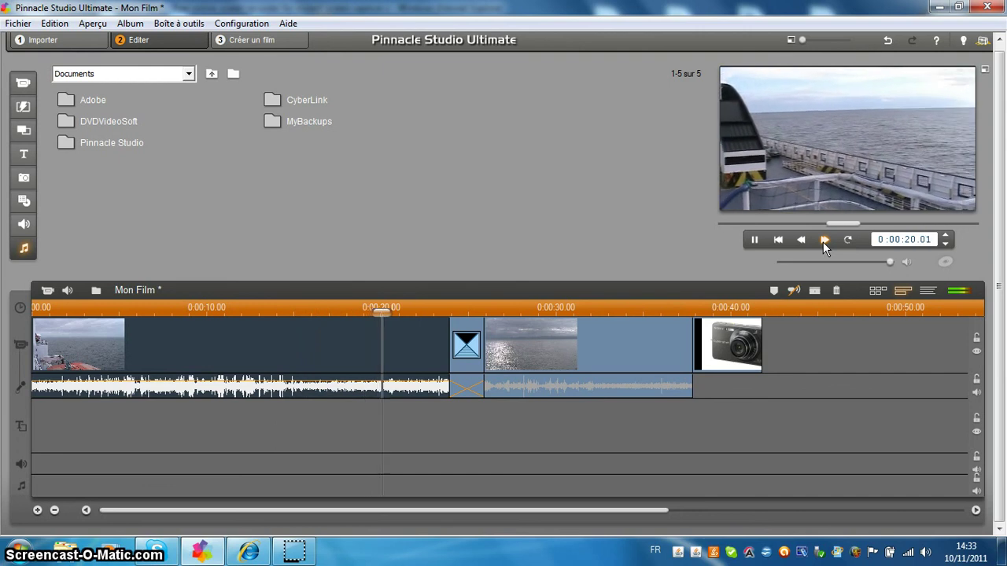
{"action": "left_click_drag", "start_coordinate": [822, 242], "coordinate": [802, 241]}
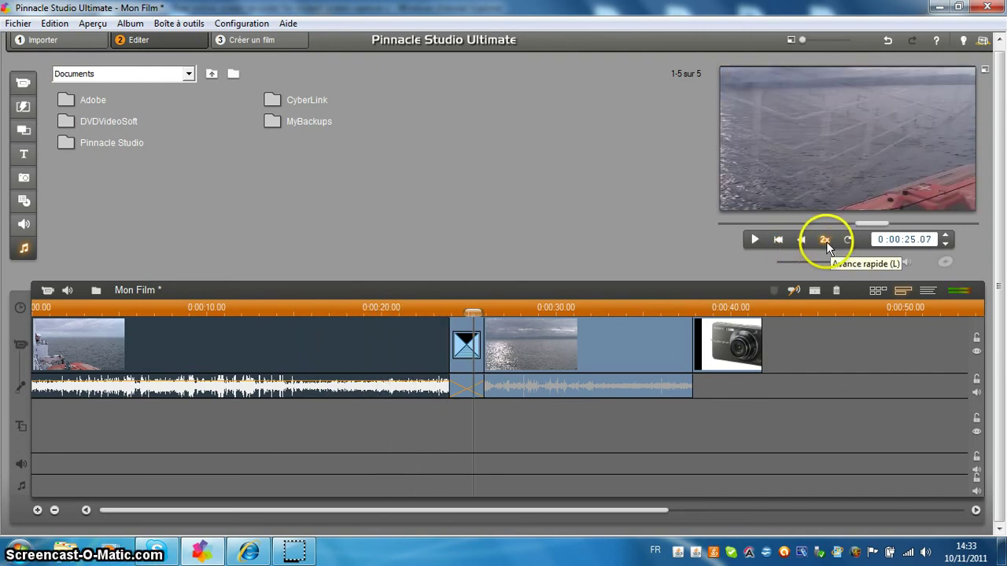
{"action": "left_click", "coordinate": [754, 241]}
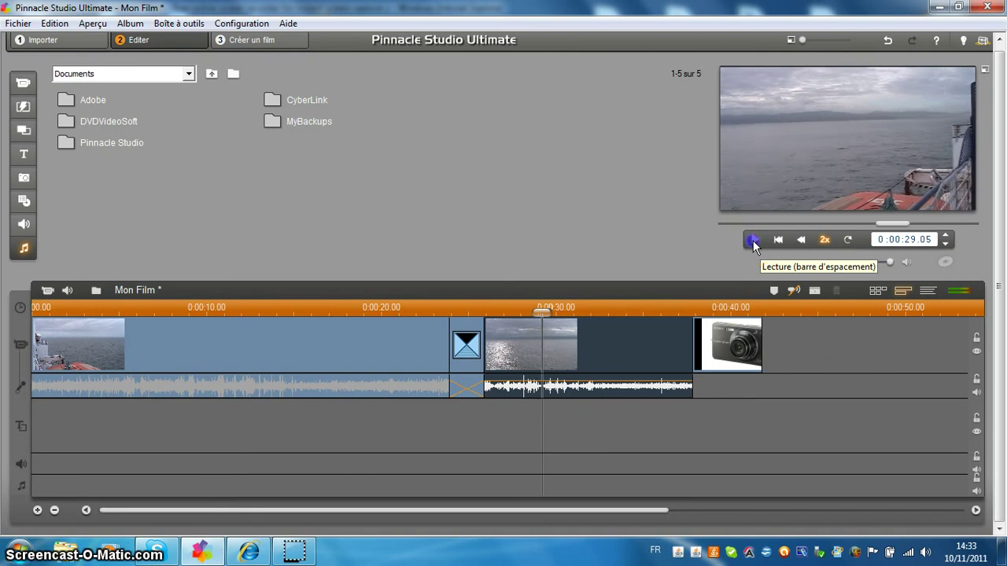
{"action": "left_click", "coordinate": [778, 240]}
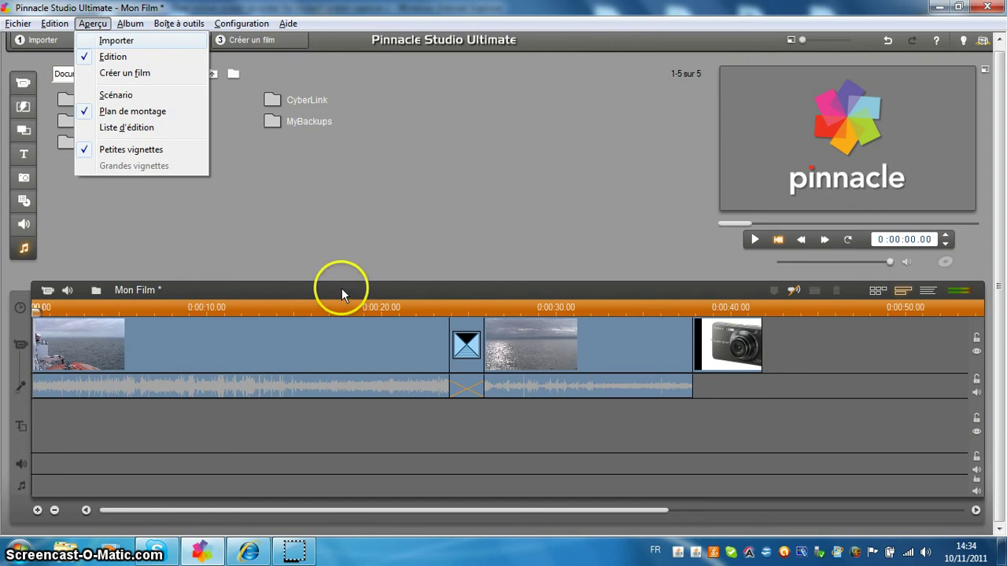
Lock the video track, try to move the first clip on it, and unlock the track
{"action": "left_click", "coordinate": [978, 339]}
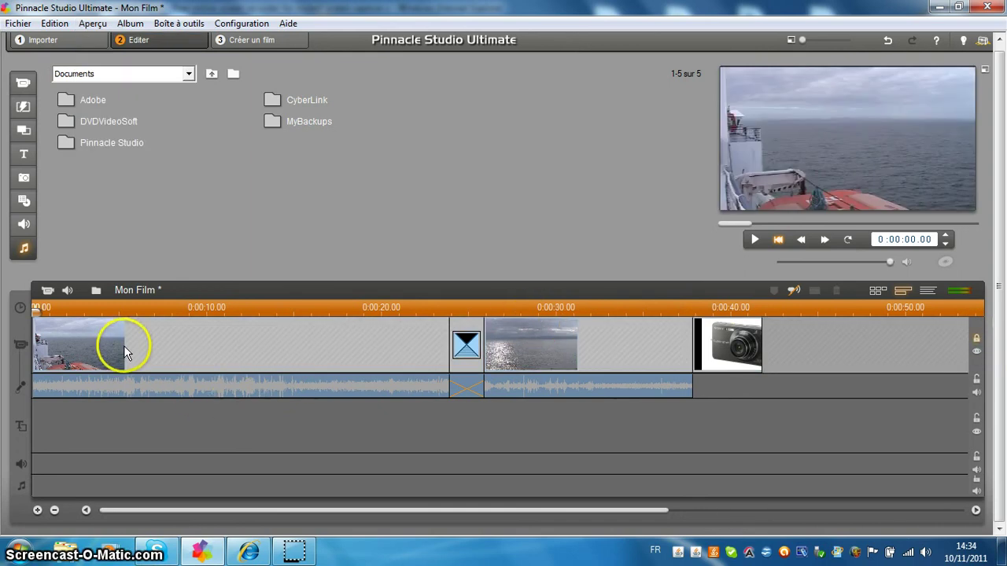
{"action": "left_click_drag", "start_coordinate": [125, 345], "coordinate": [226, 360]}
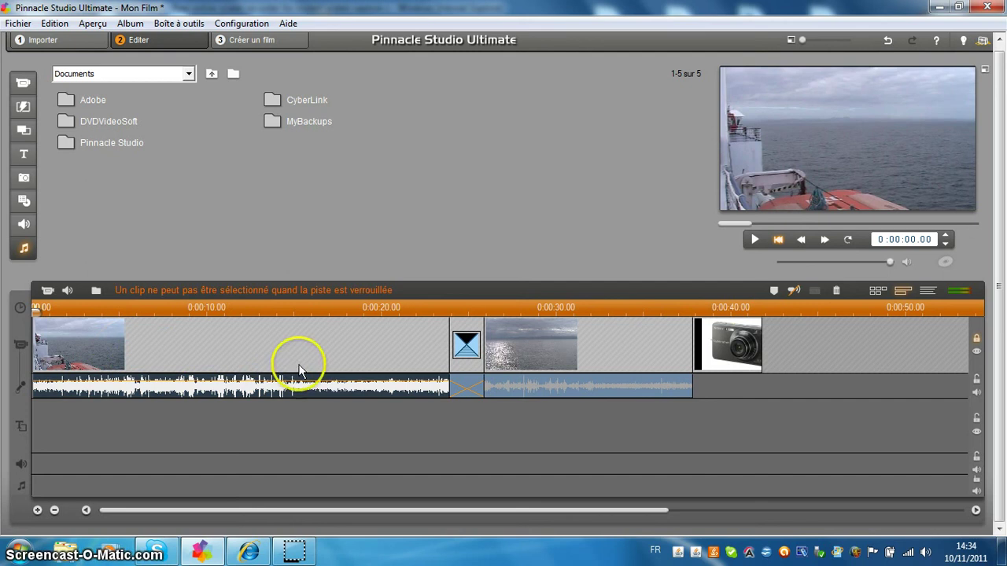
{"action": "left_click", "coordinate": [976, 337]}
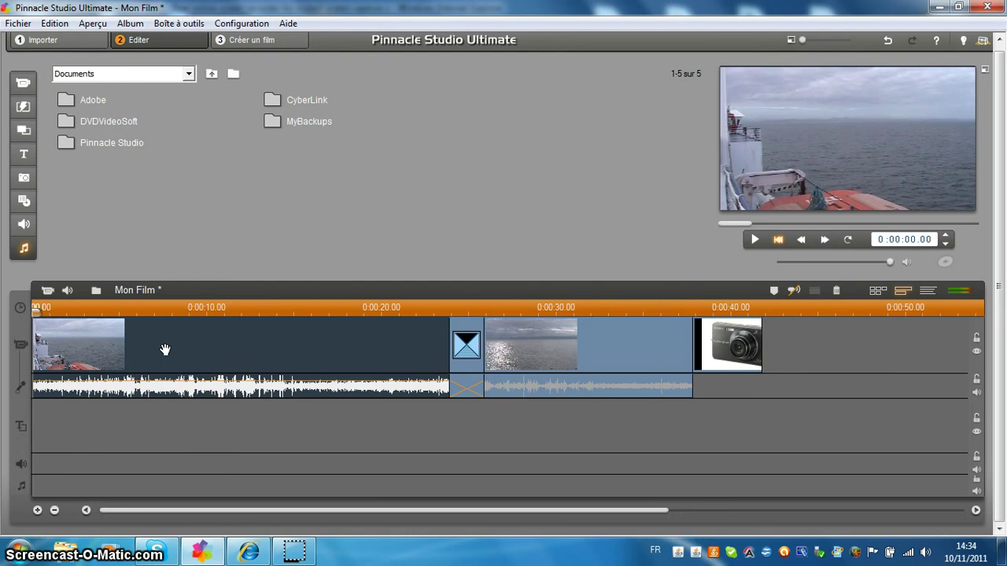
{"action": "key", "text": "Right"}
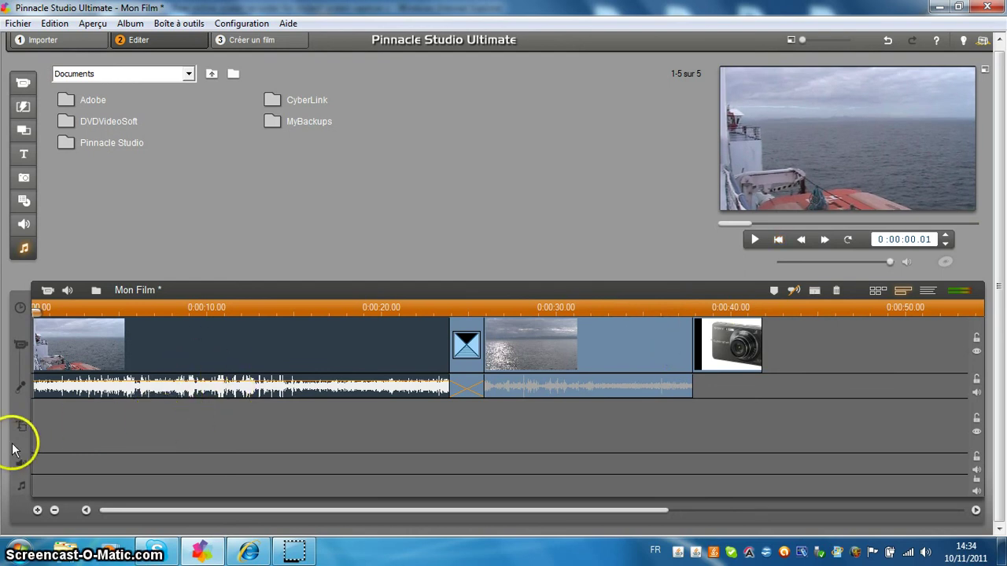